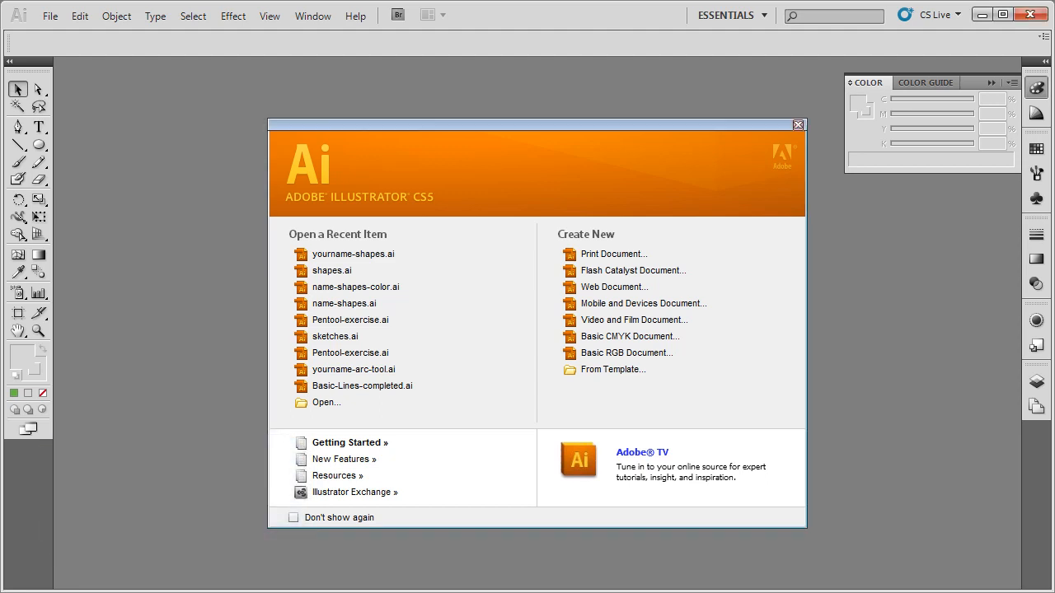
Create a new Letter-size document named yourname-order-outlines, with units in inches and portrait orientation.
key("ctrl+n")
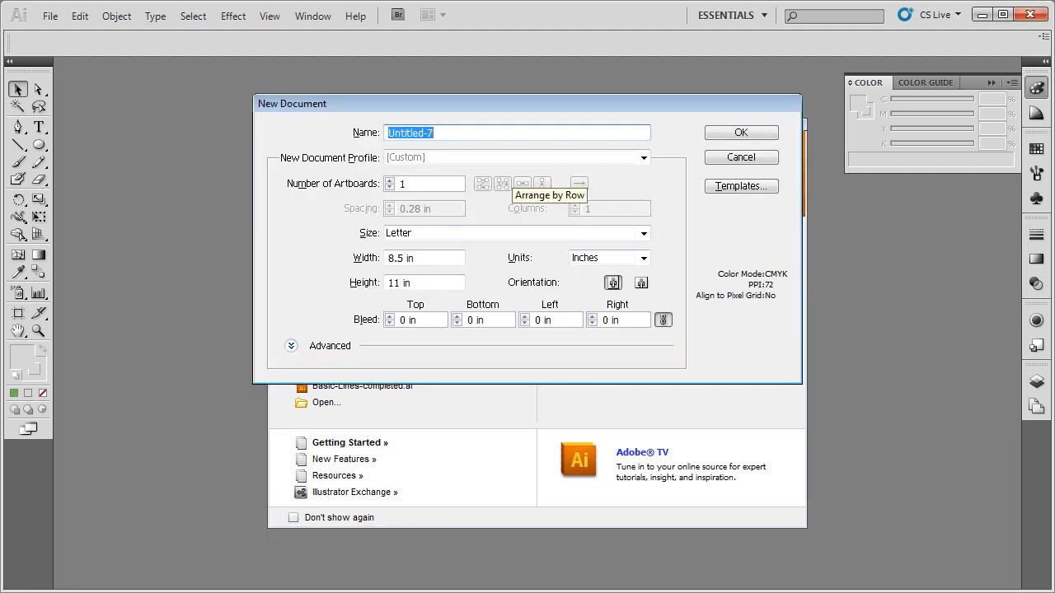
type("yourname-order")
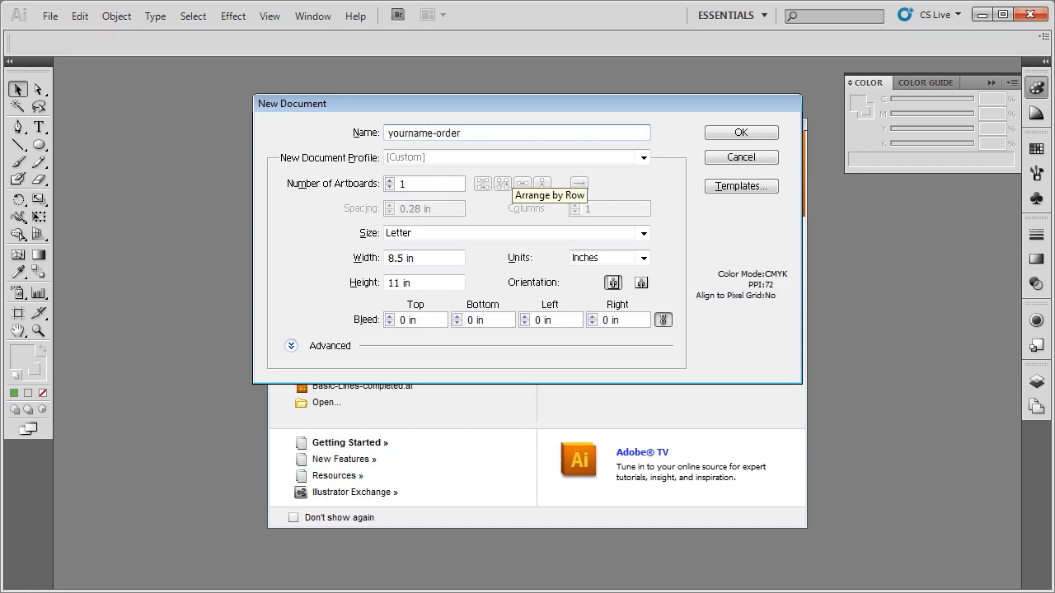
type("-outlines")
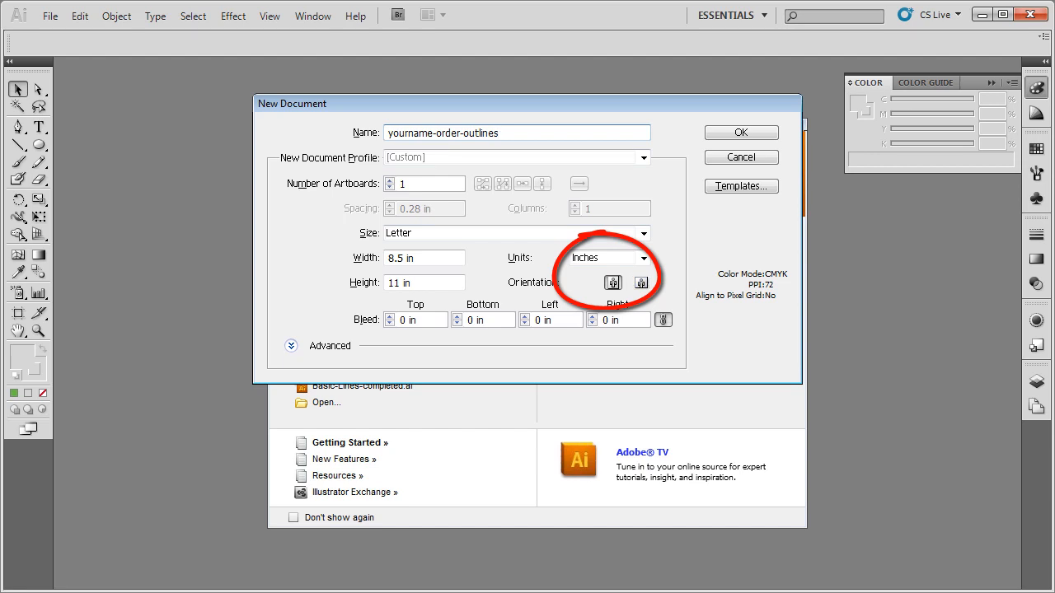
key("Return")
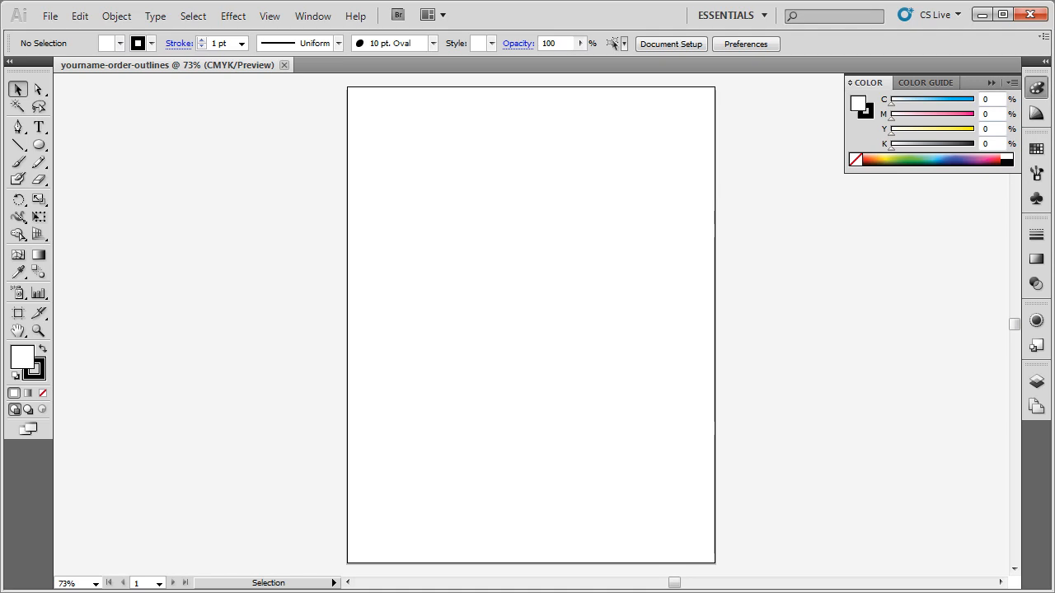
Draw a 2 in by 2 in circle filled with pinkish red FF0062 in the upper-left area of the artboard.
left_click(38, 145)
left_click(98, 182)
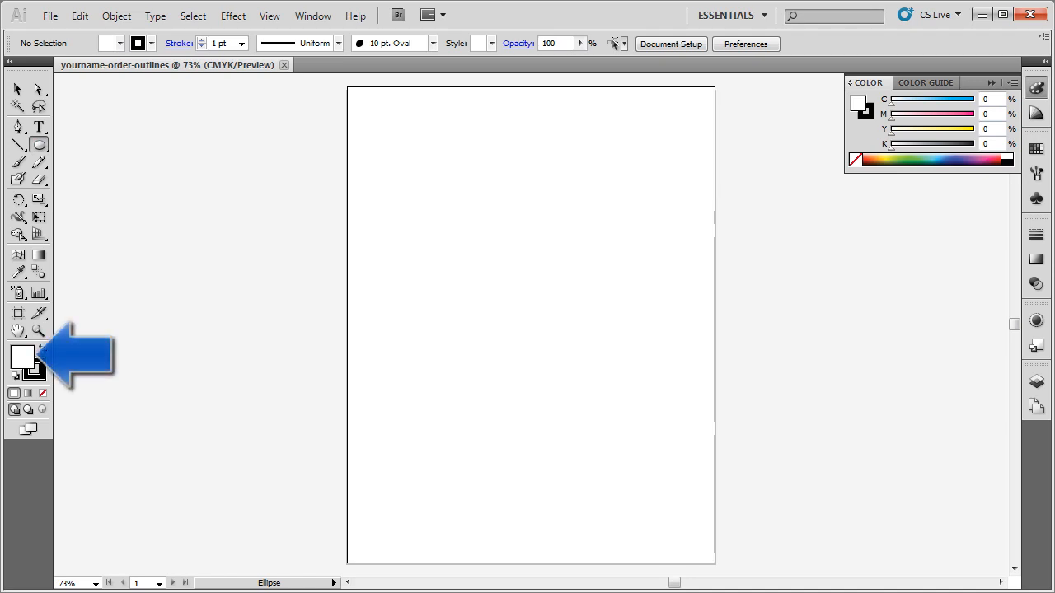
double_click(22, 356)
left_click(527, 200)
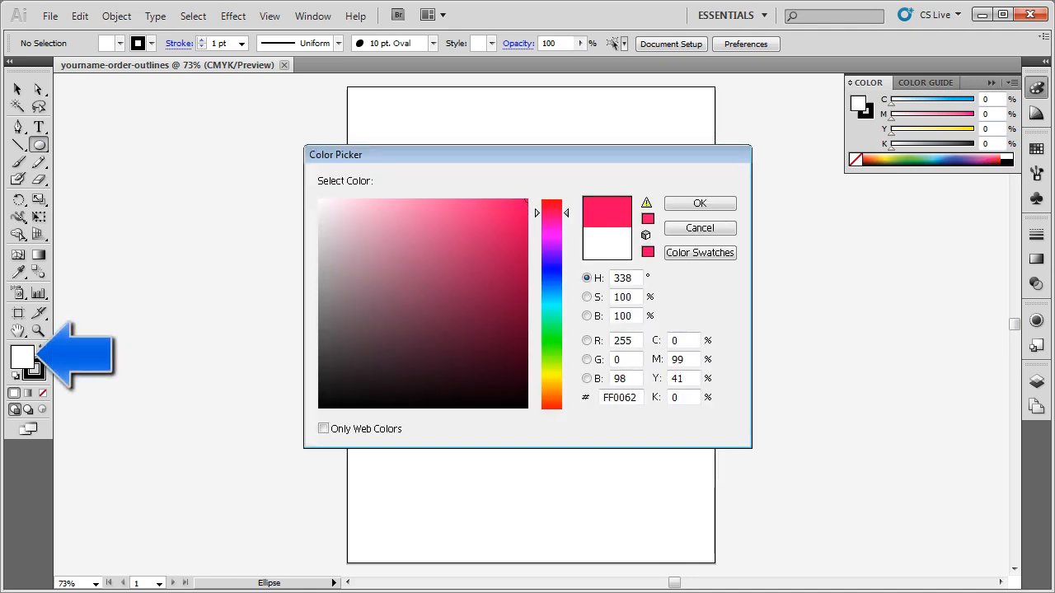
key("Return")
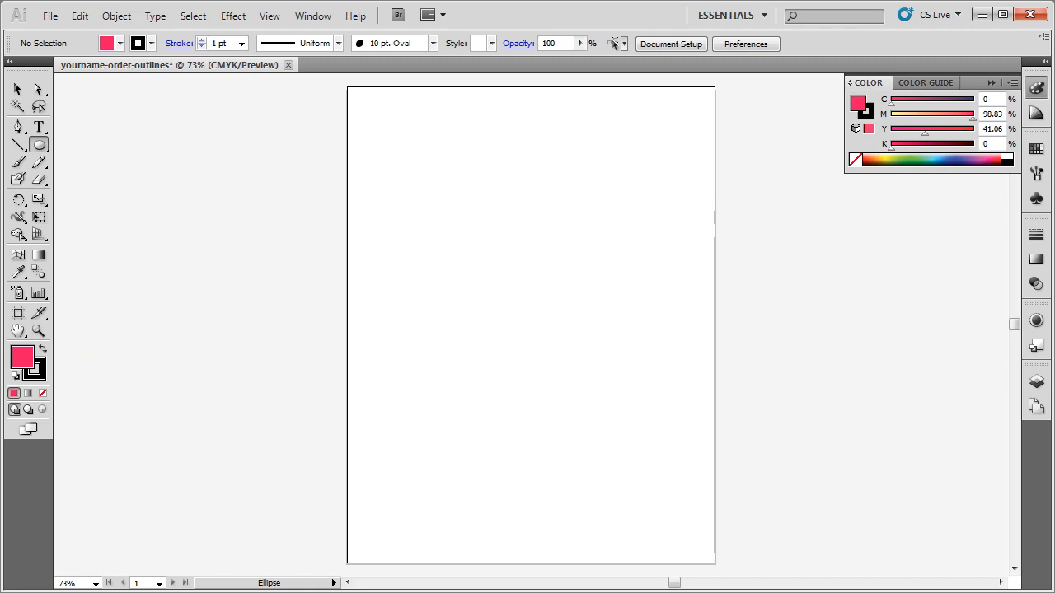
left_click(531, 297)
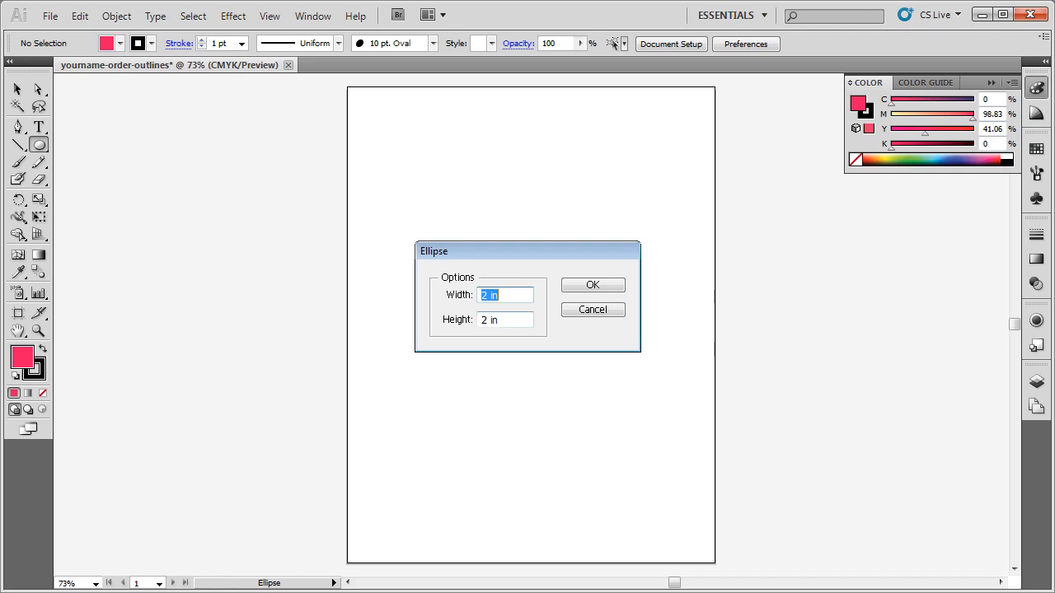
key("Return")
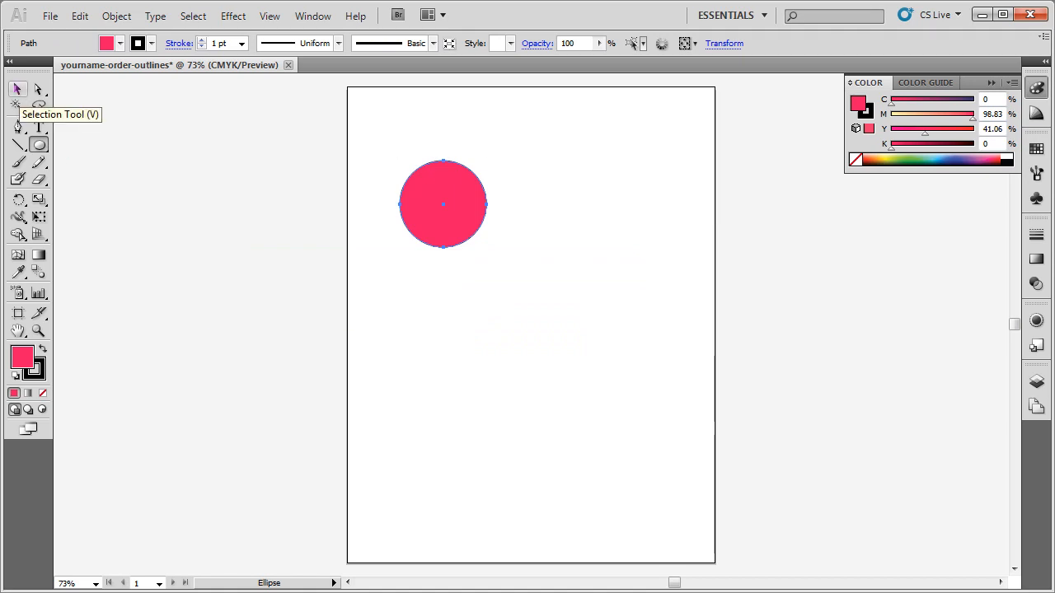
left_click(17, 91)
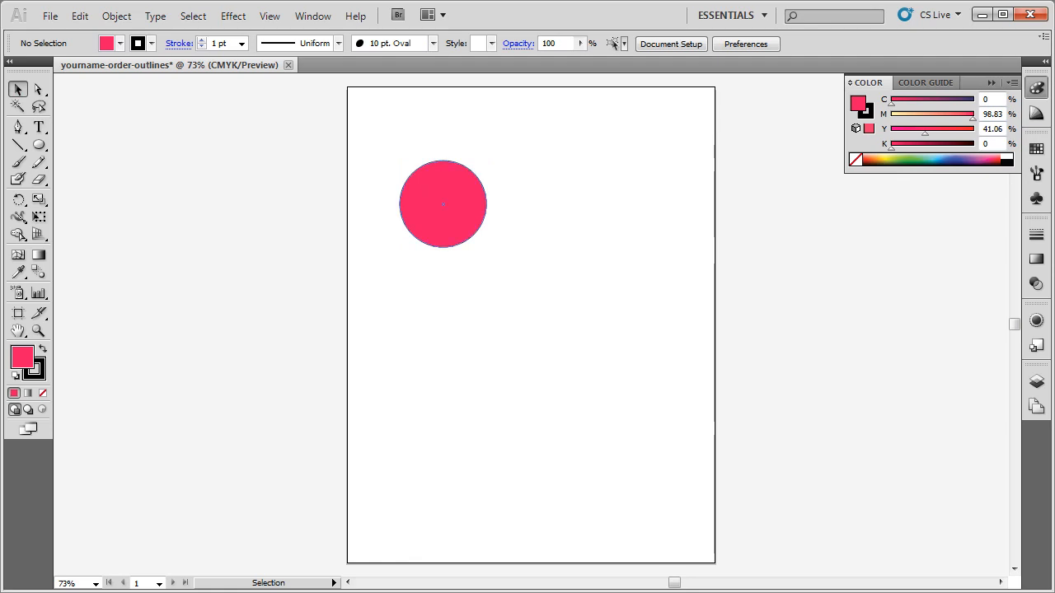
Draw a second 2 in by 2 in circle with a bright green fill, just to the right of the pink circle.
double_click(22, 357)
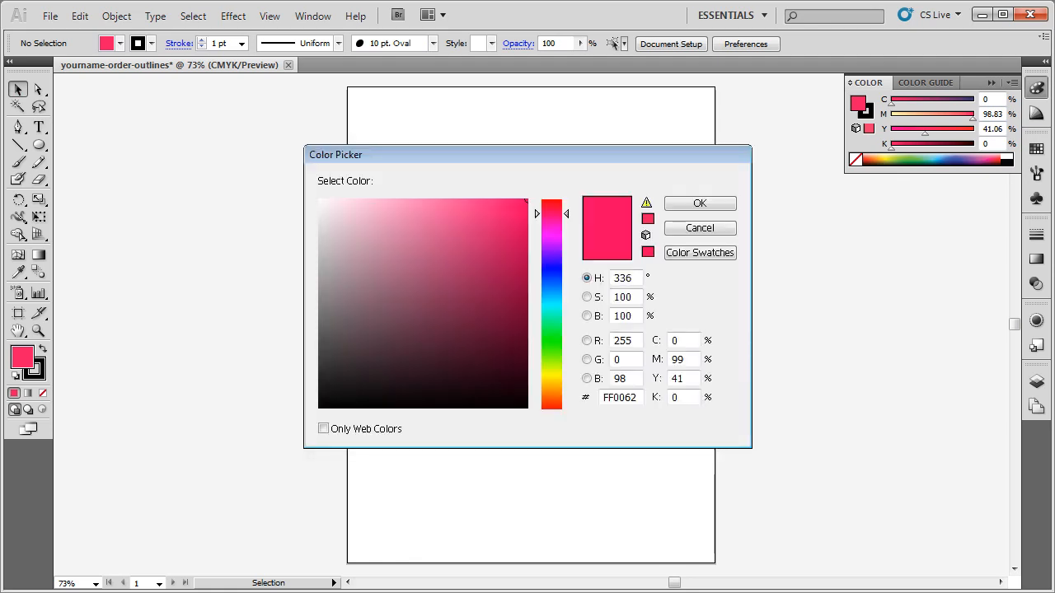
left_click(551, 344)
left_click(699, 203)
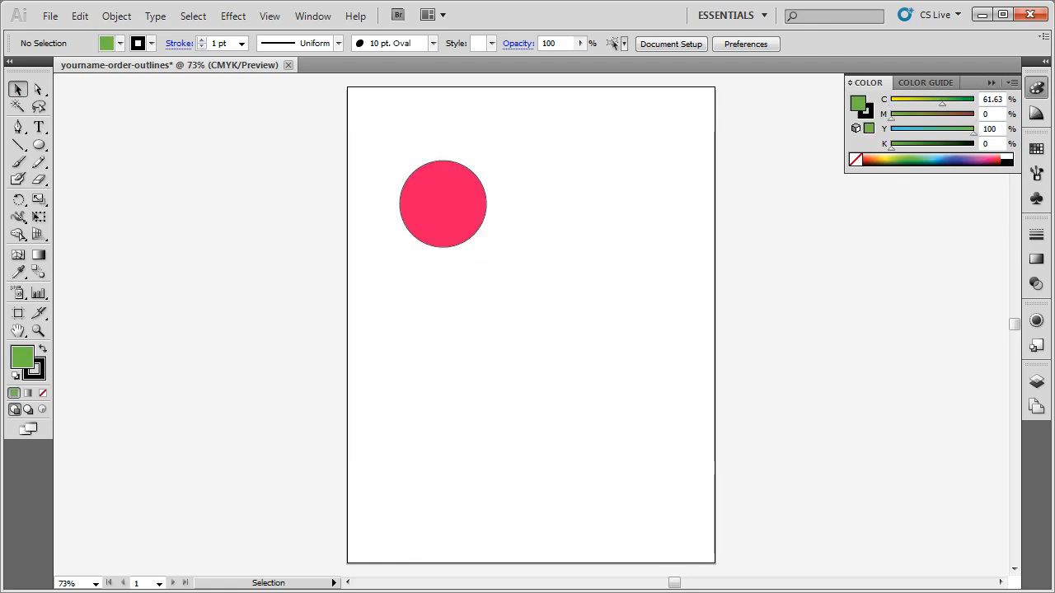
left_click(39, 145)
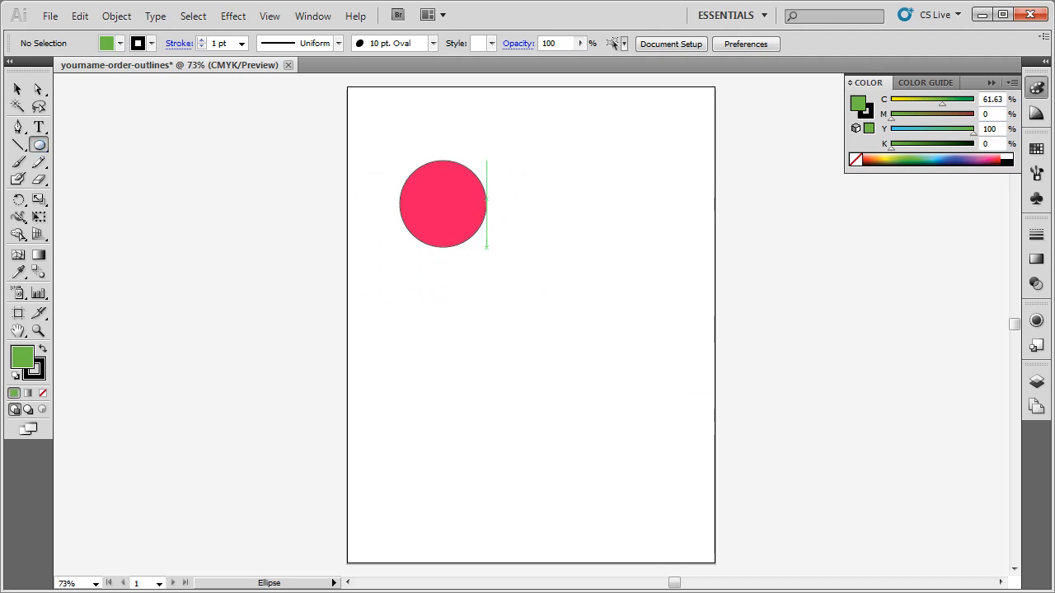
left_click(486, 199)
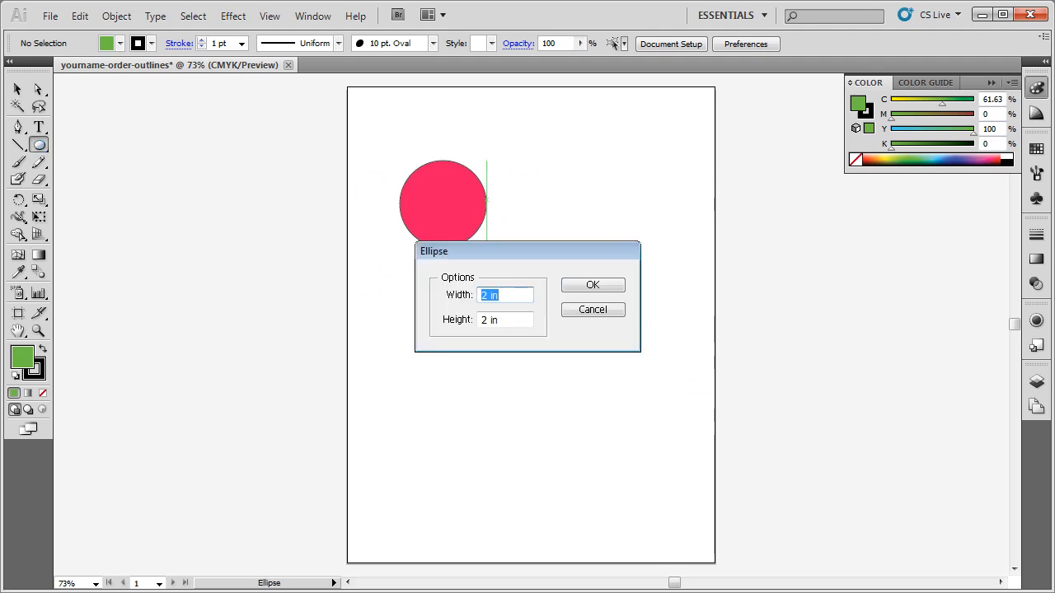
left_click(601, 285)
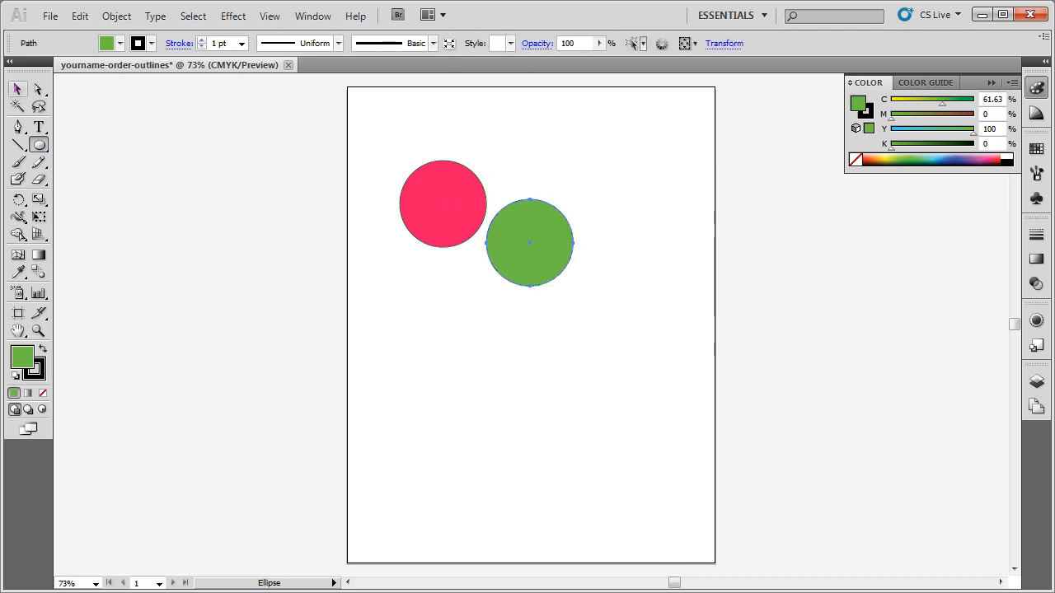
Move the green circle level with the pink one so that it overlaps the pink circle's right half, and deselect it.
left_click(17, 89)
left_click_drag(544, 262, 500, 224)
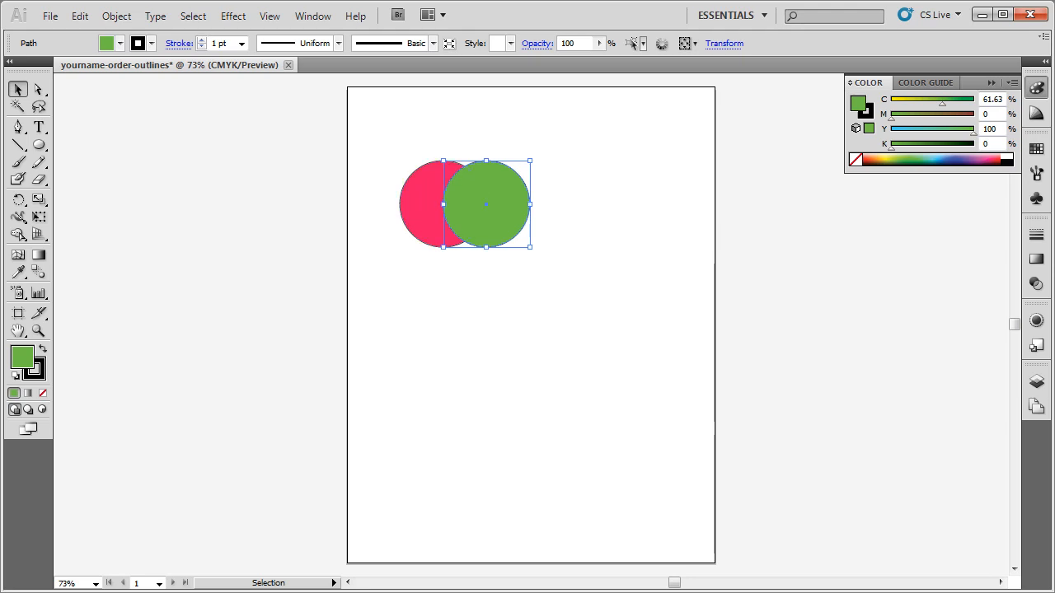
key("ctrl+shift+a")
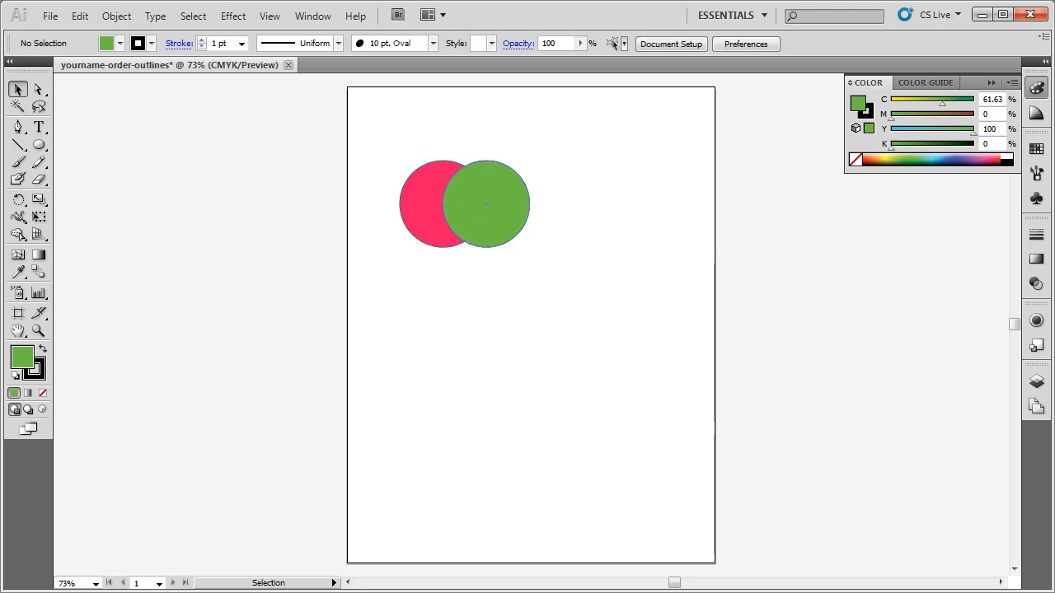
Duplicate the green circle half a width to the right and fill the copy with blue 003DFF.
left_click_drag(494, 197, 443, 203)
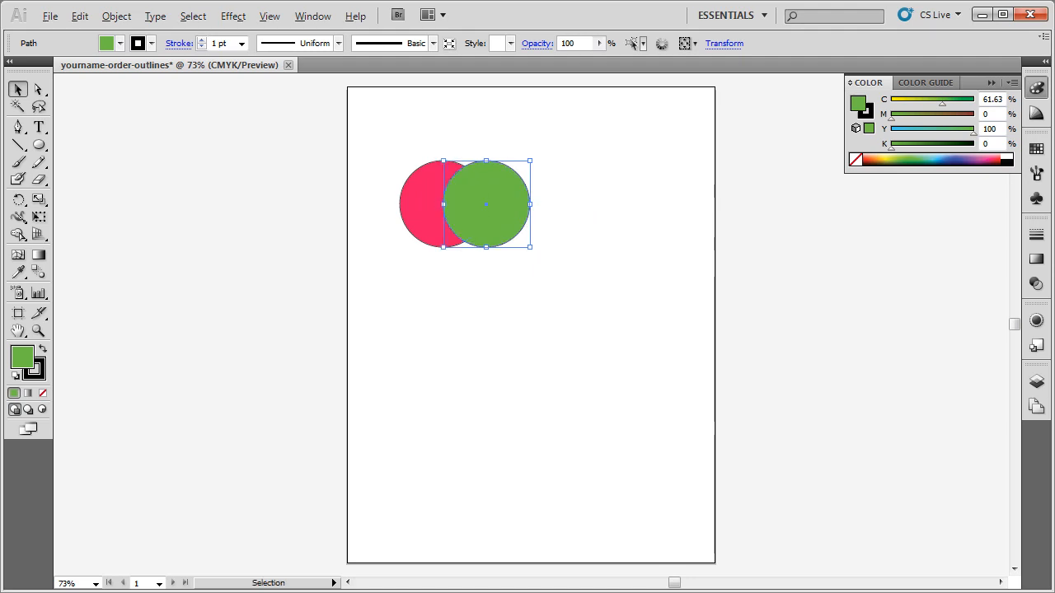
left_click_drag(486, 203, 530, 203)
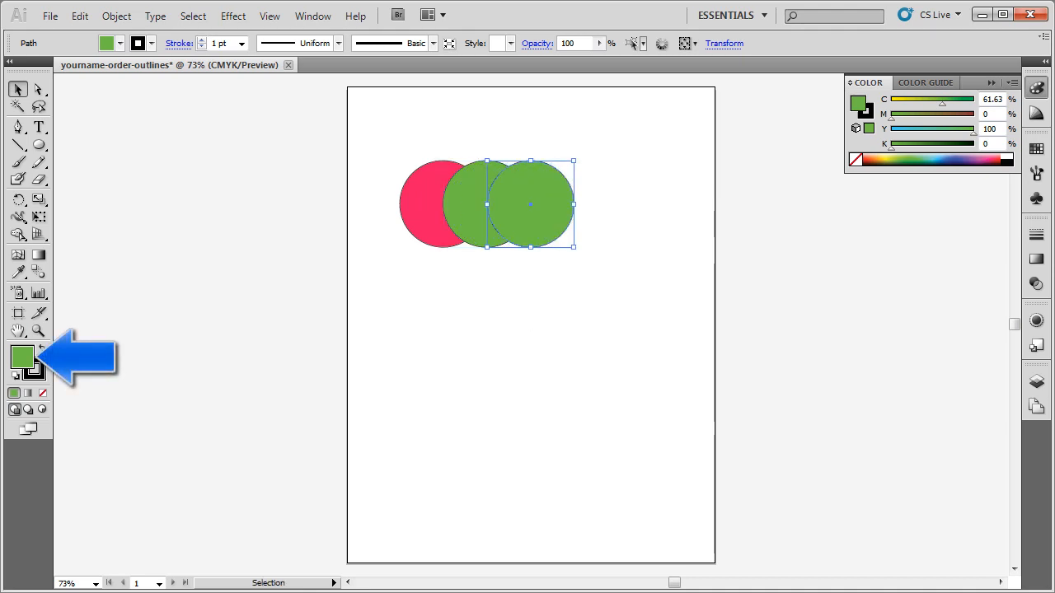
double_click(22, 357)
left_click(551, 279)
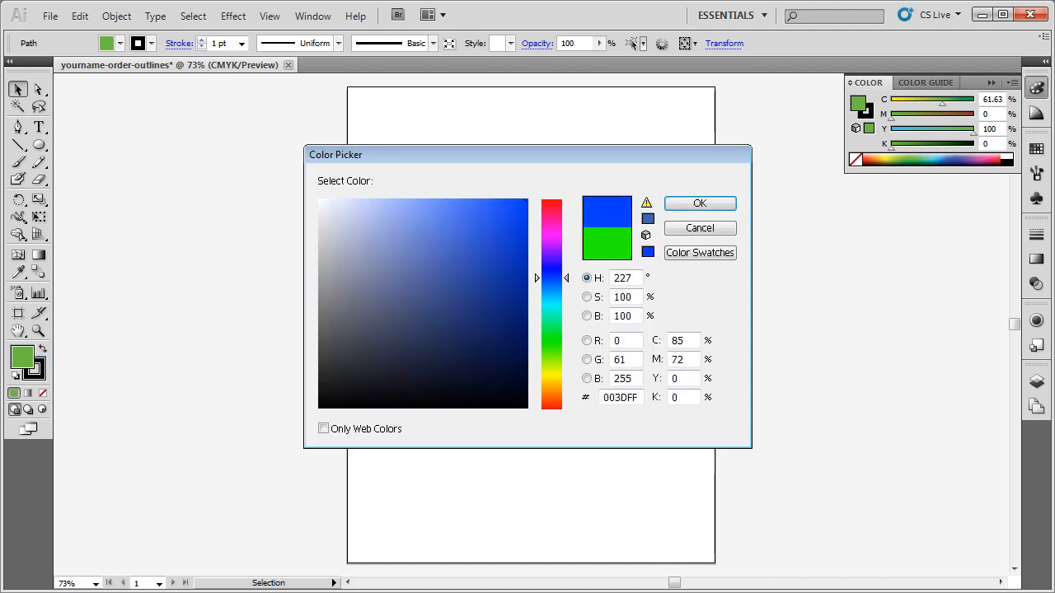
left_click(700, 203)
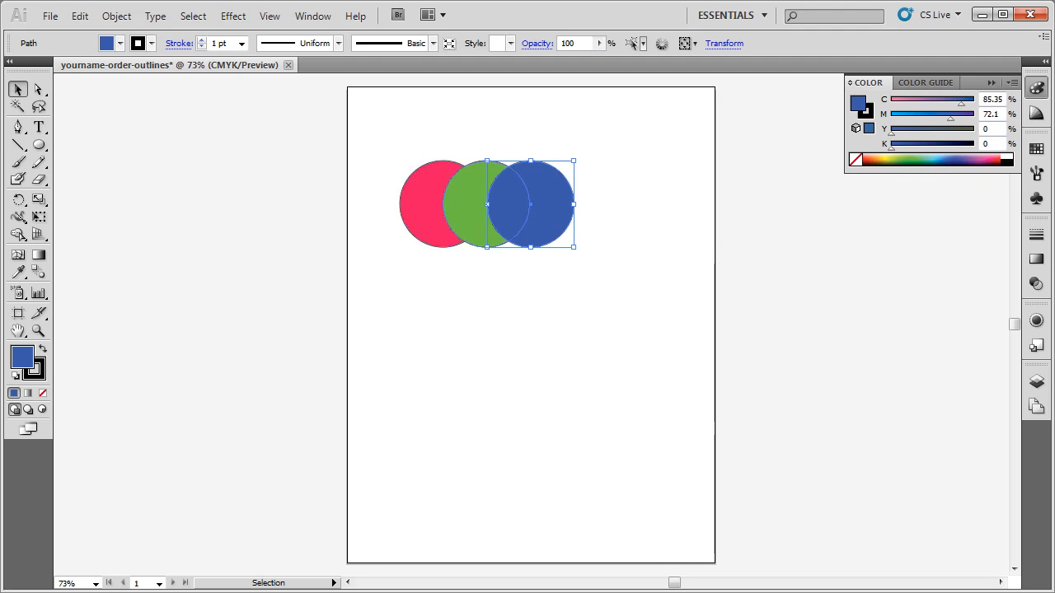
key("ctrl+shift+a")
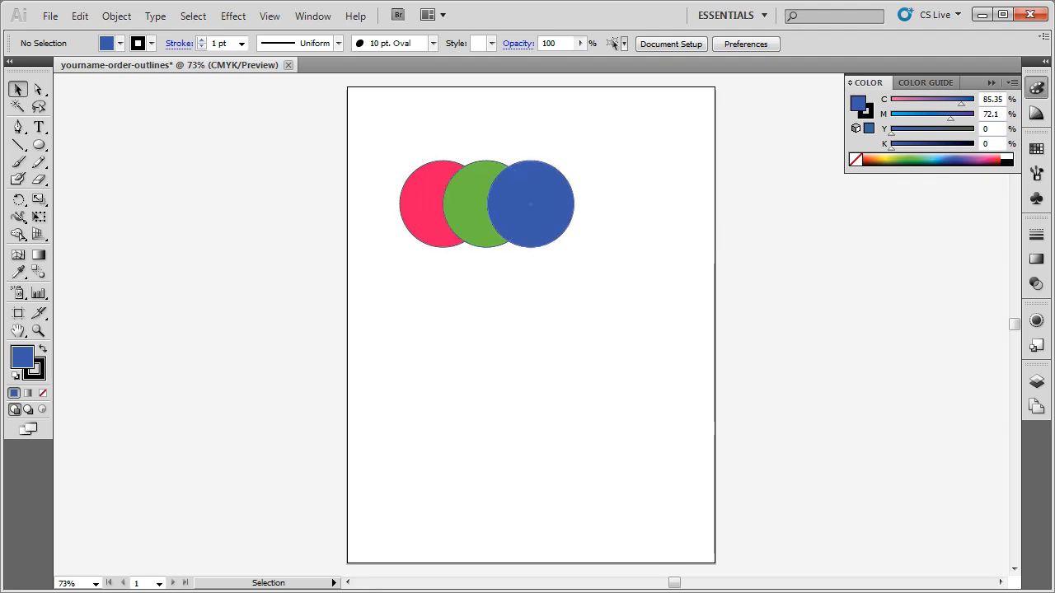
Send the blue circle to the back of the stack and move it left behind the pink circle.
left_click(530, 203)
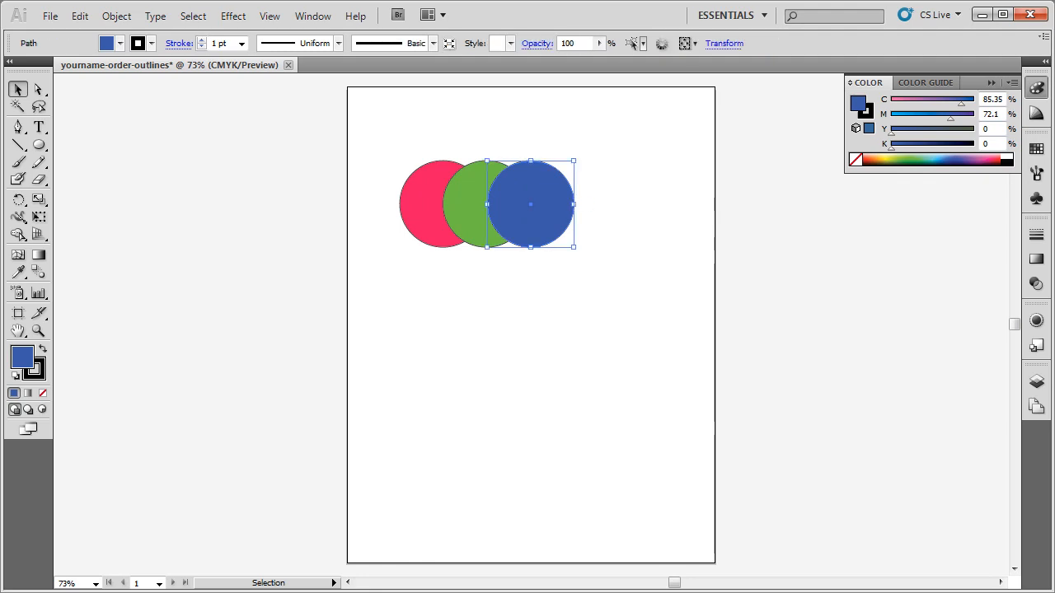
right_click(557, 205)
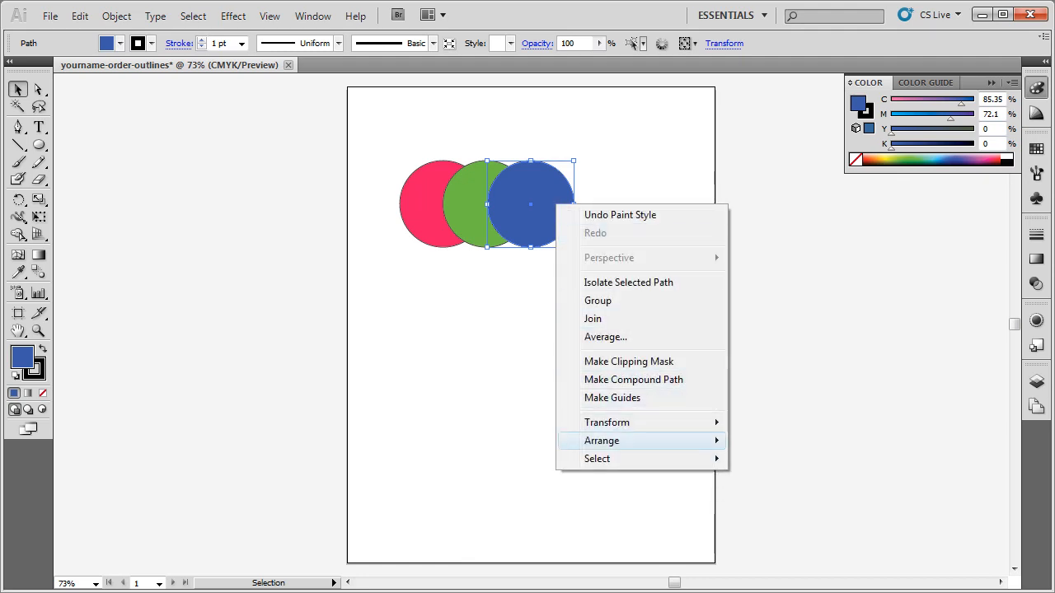
mouse_move(626, 441)
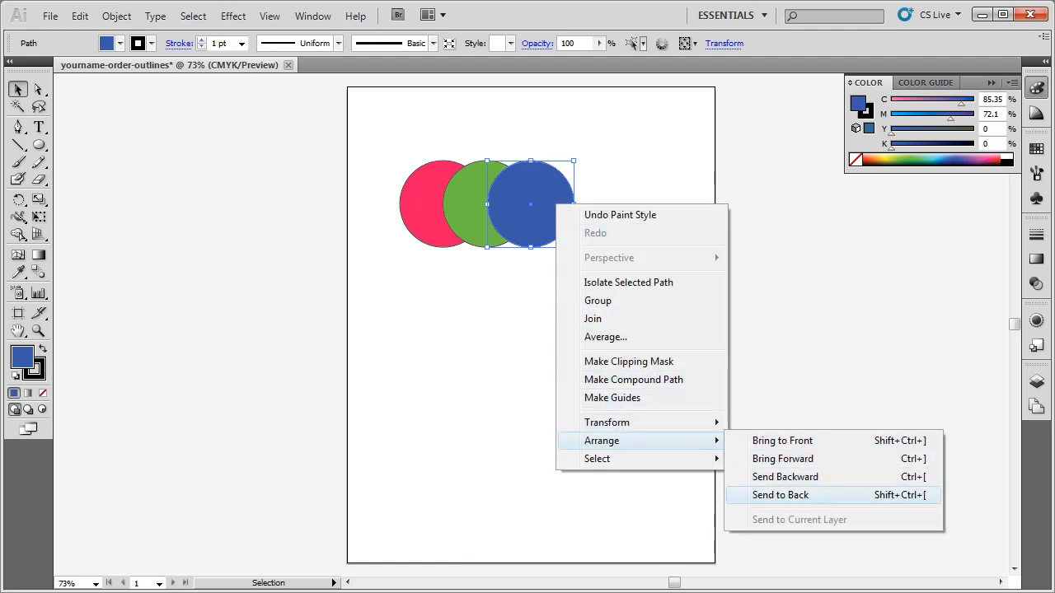
left_click(781, 494)
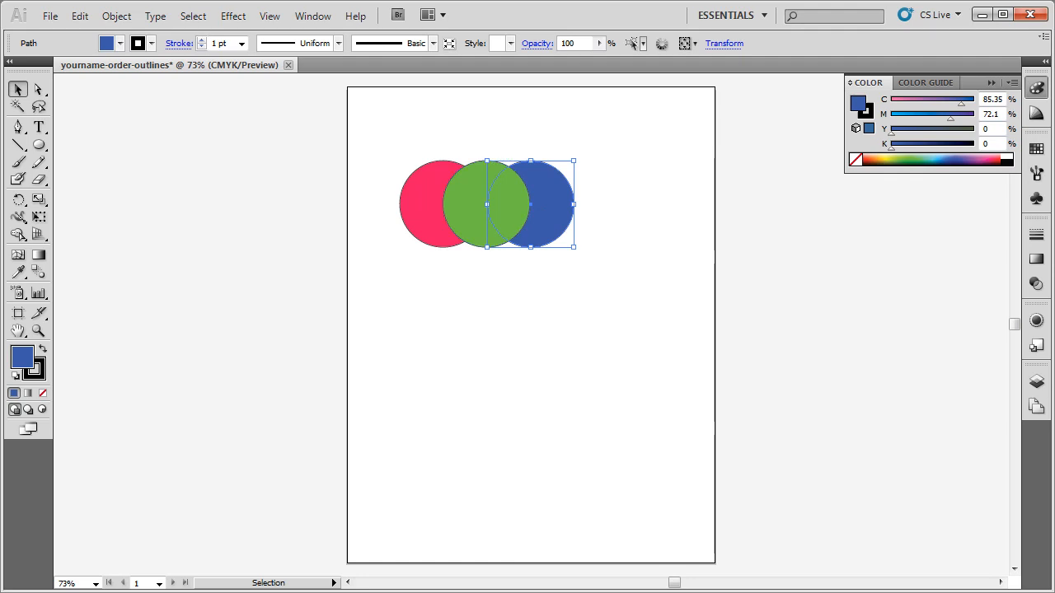
left_click_drag(557, 221, 444, 221)
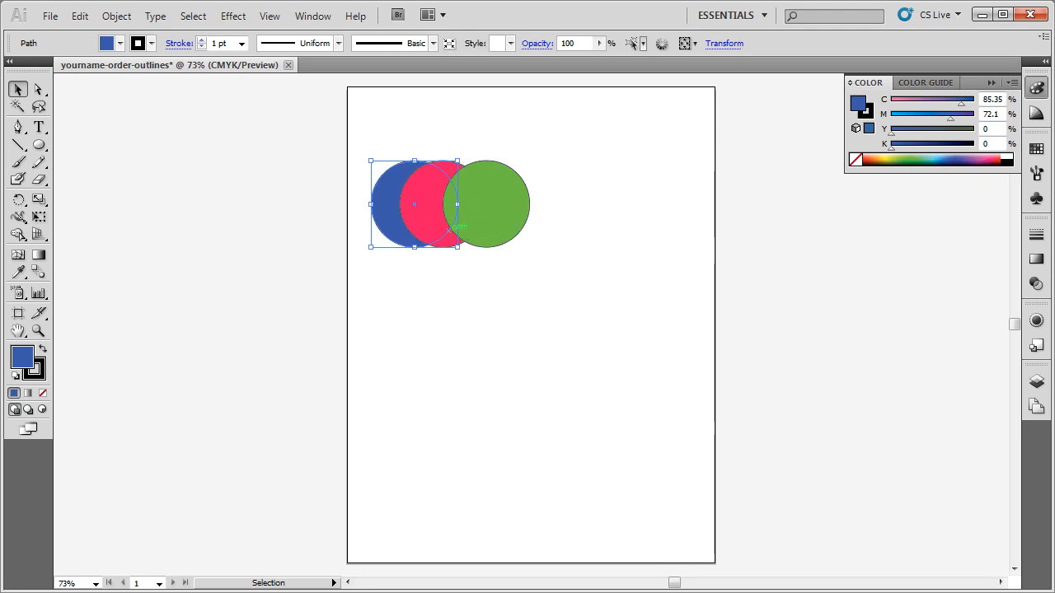
Undo the blue circle's move and its Send to Back arrangement.
left_click(79, 16)
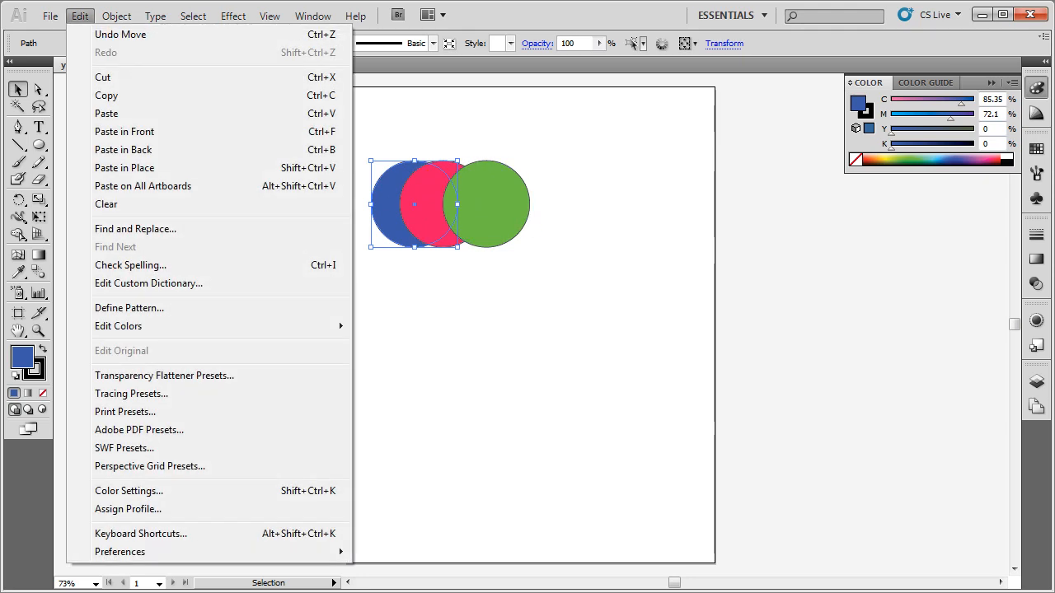
left_click(120, 34)
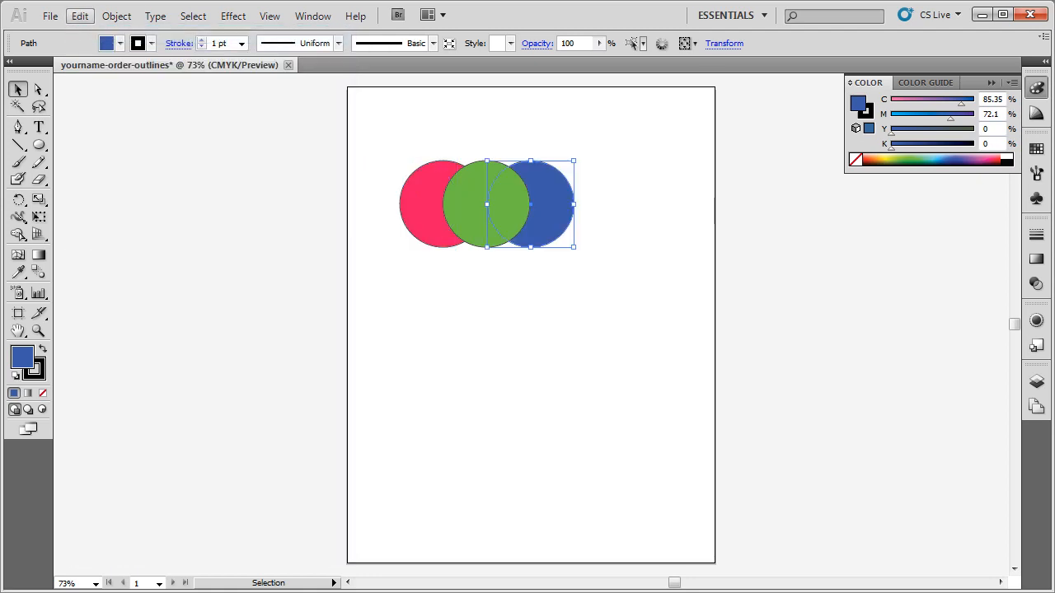
left_click(79, 15)
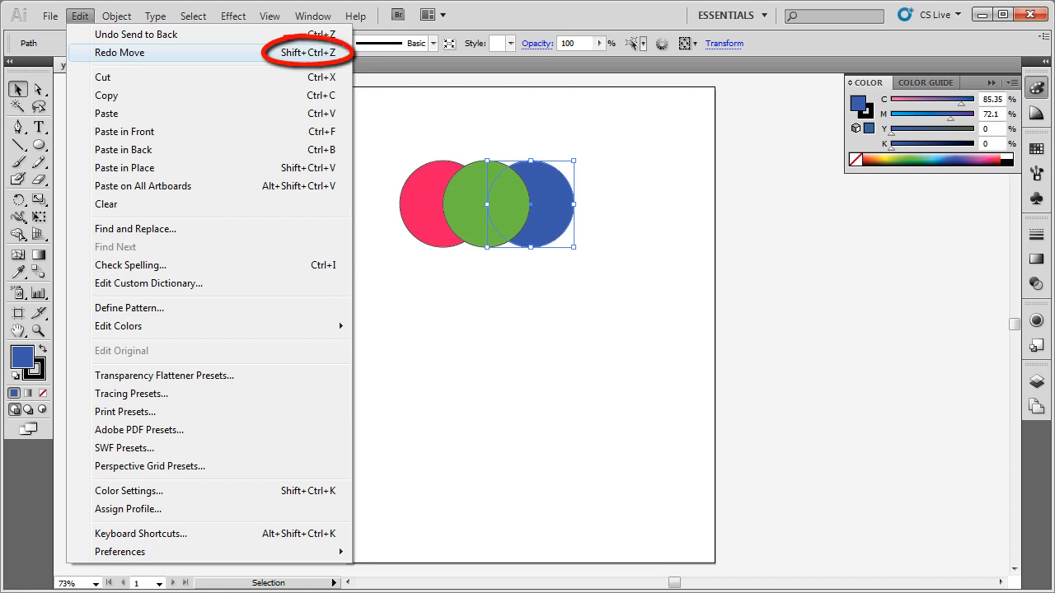
key("Return")
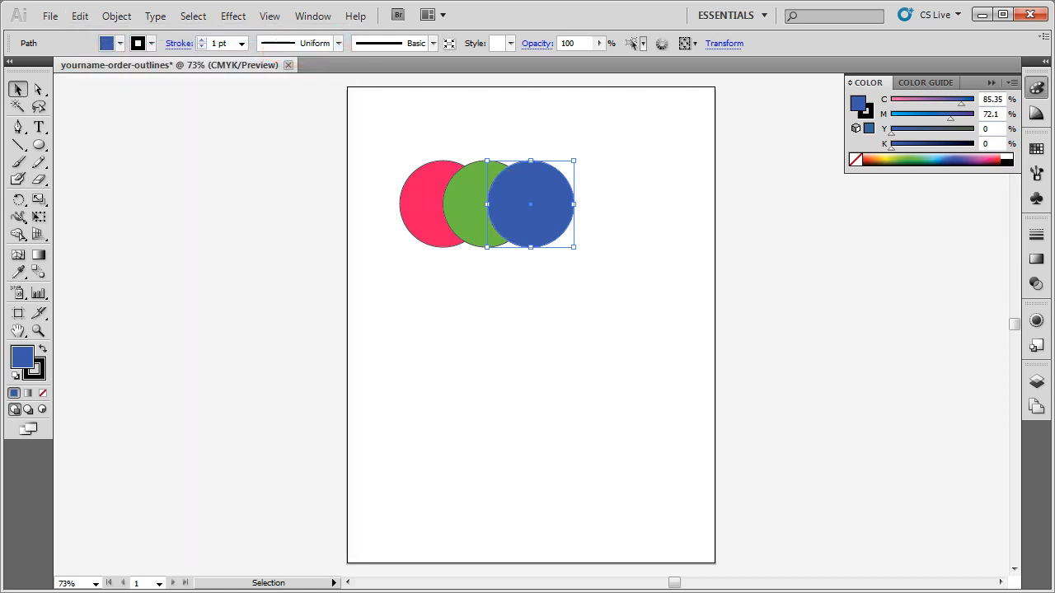
Send the blue circle backward one level, slide it left between the pink and green circles, and deselect it.
right_click(544, 229)
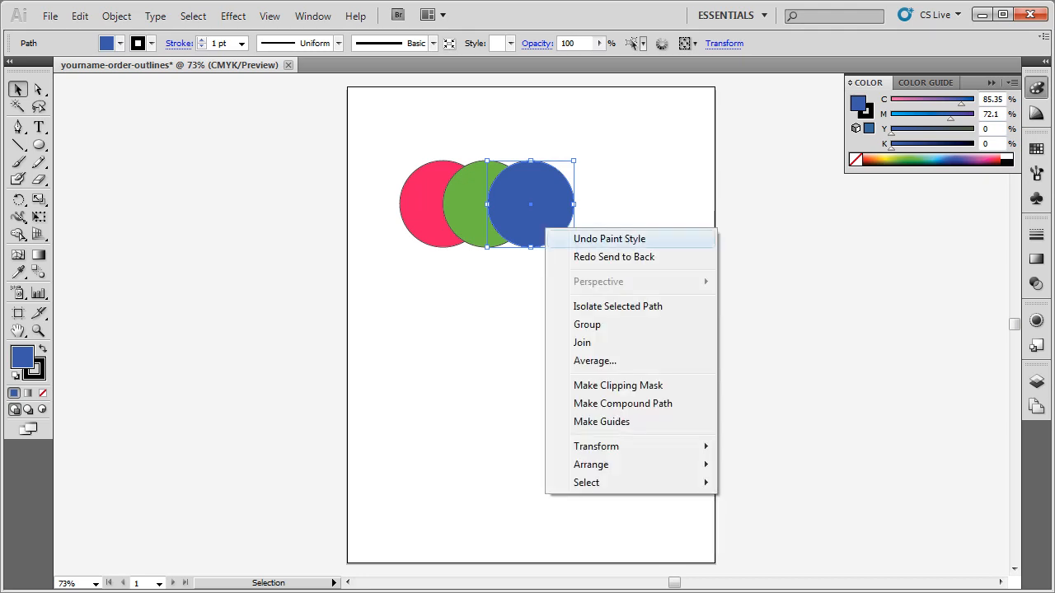
mouse_move(591, 464)
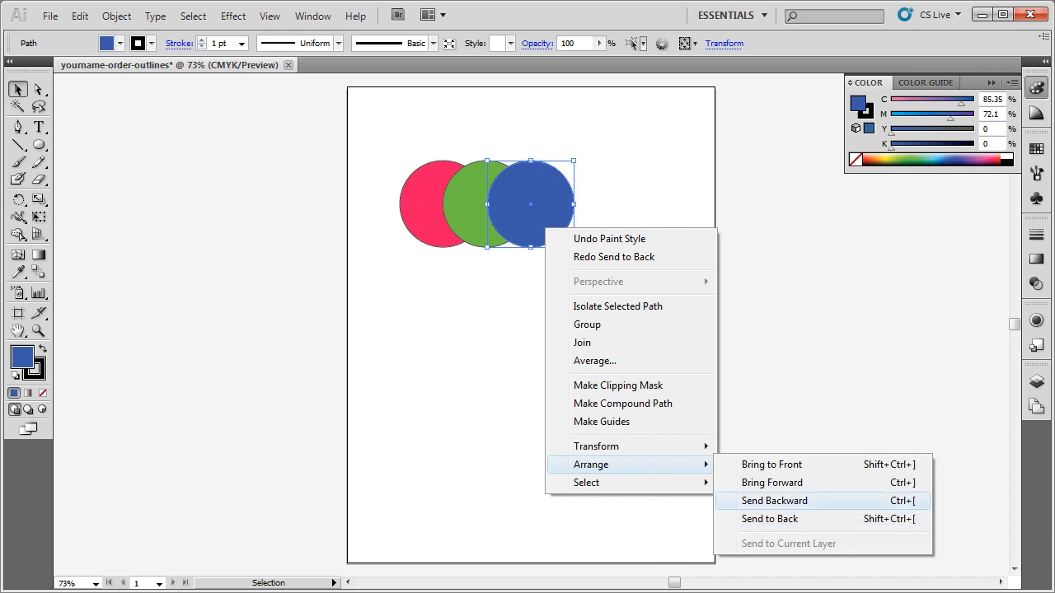
left_click(774, 500)
left_click_drag(548, 218, 484, 219)
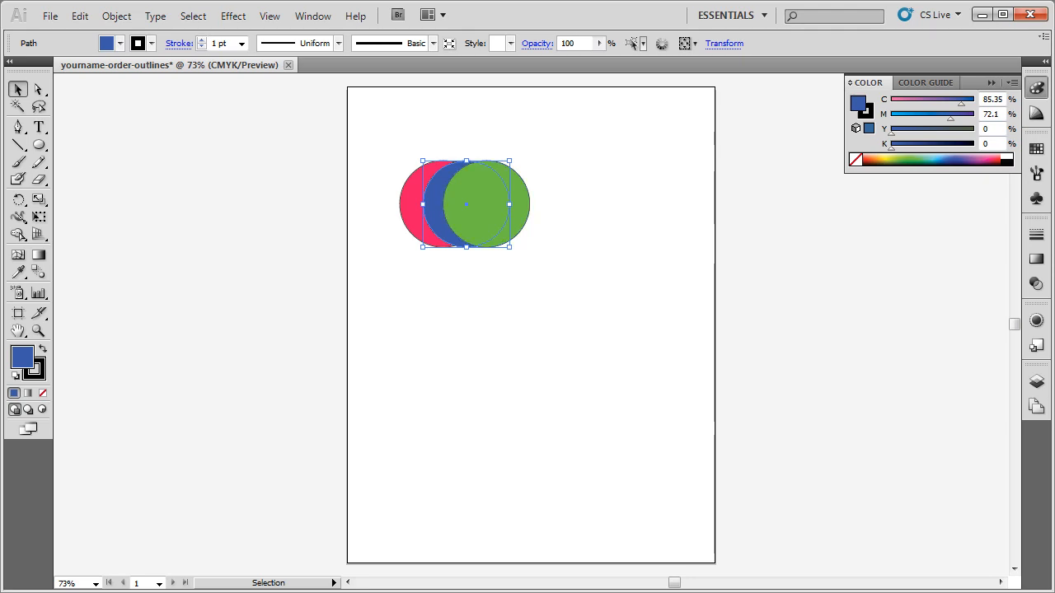
left_click(444, 289)
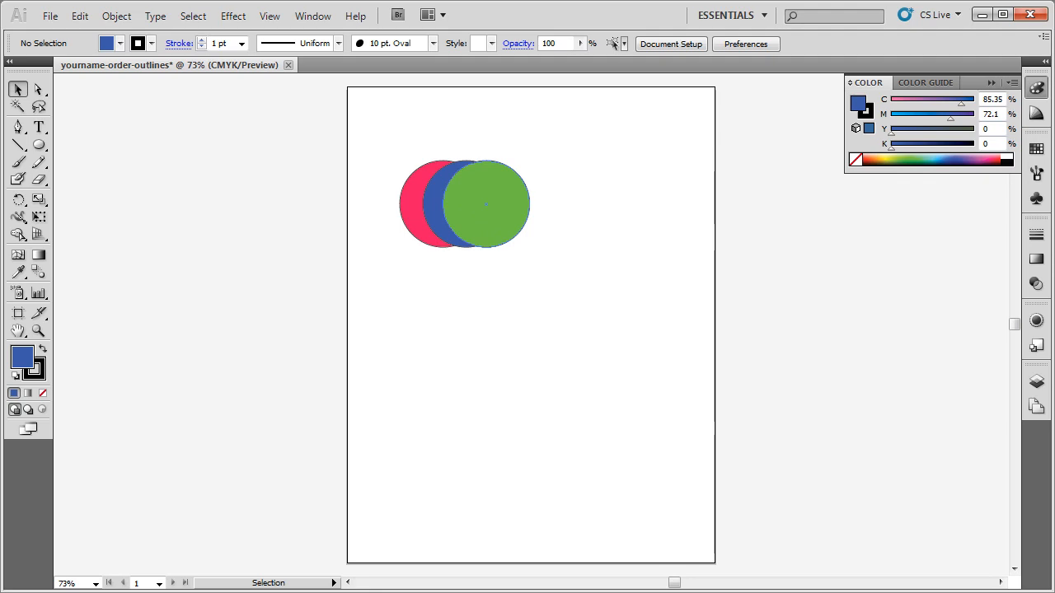
Send the green circle to the back of the stack and shift it slightly left behind the blue circle.
left_click(499, 221)
right_click(499, 220)
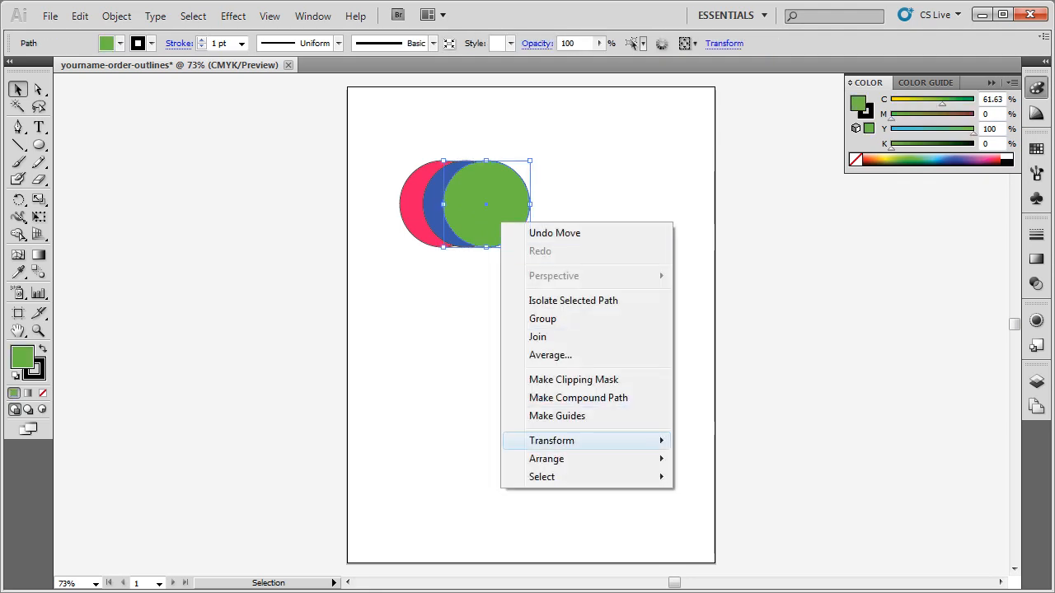
mouse_move(569, 458)
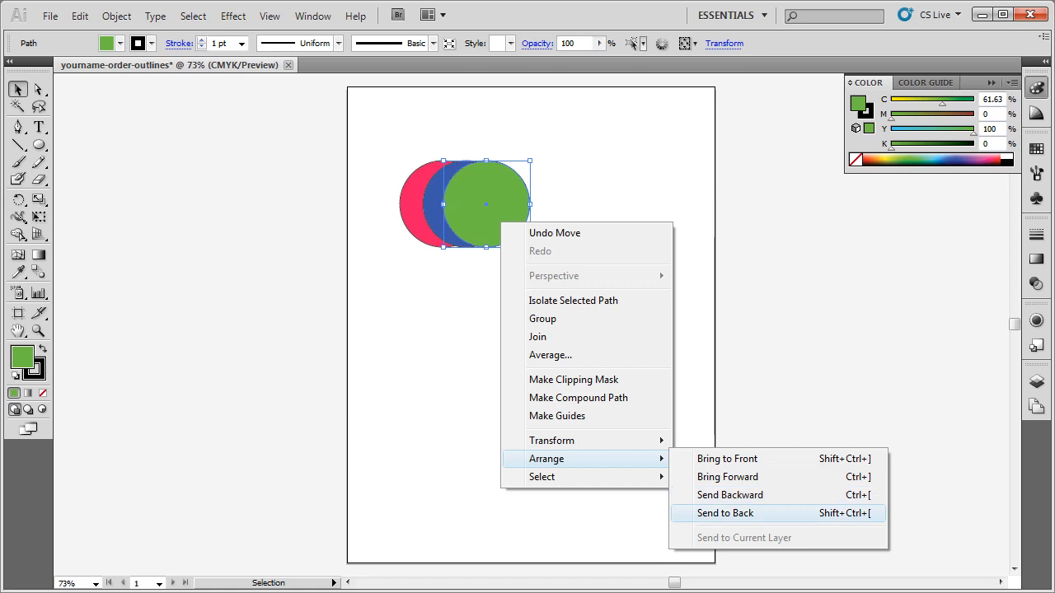
left_click(726, 512)
left_click_drag(524, 205, 483, 204)
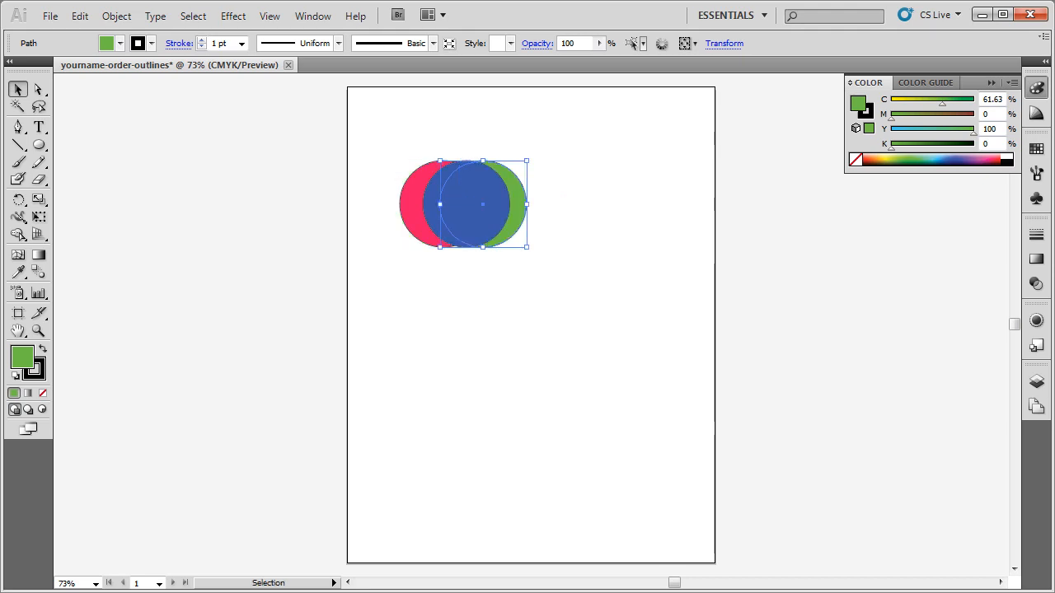
Bring the green circle to the front of the stack and deselect it.
right_click(517, 214)
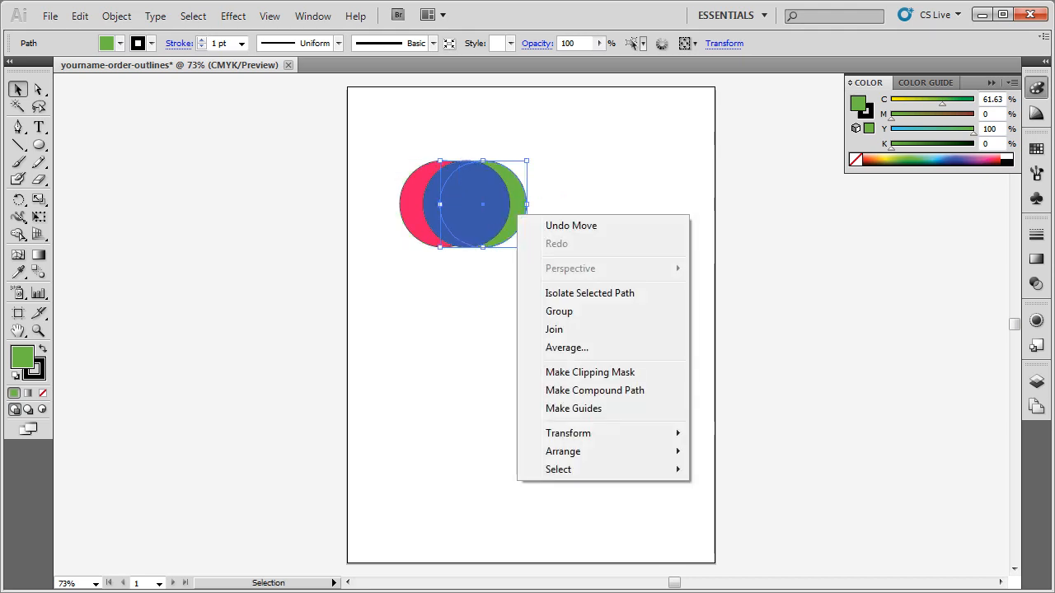
mouse_move(576, 452)
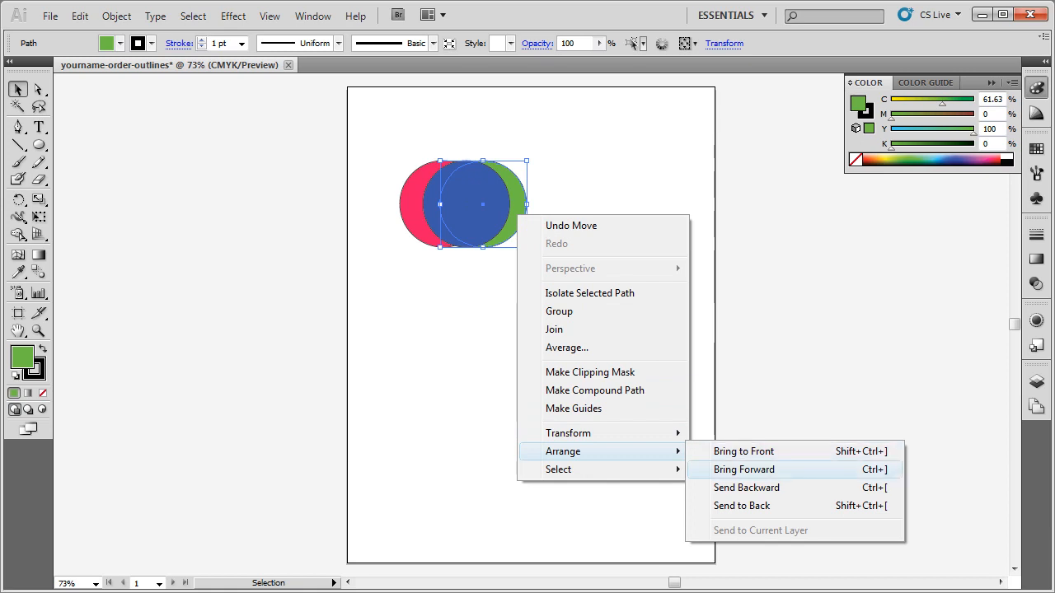
left_click(743, 451)
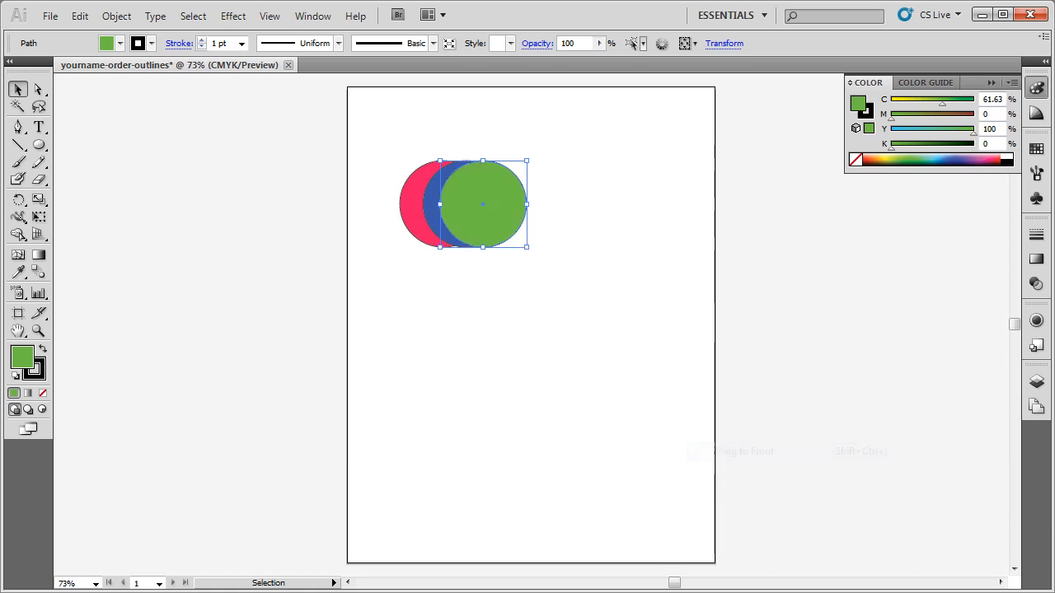
key("ctrl+shift+a")
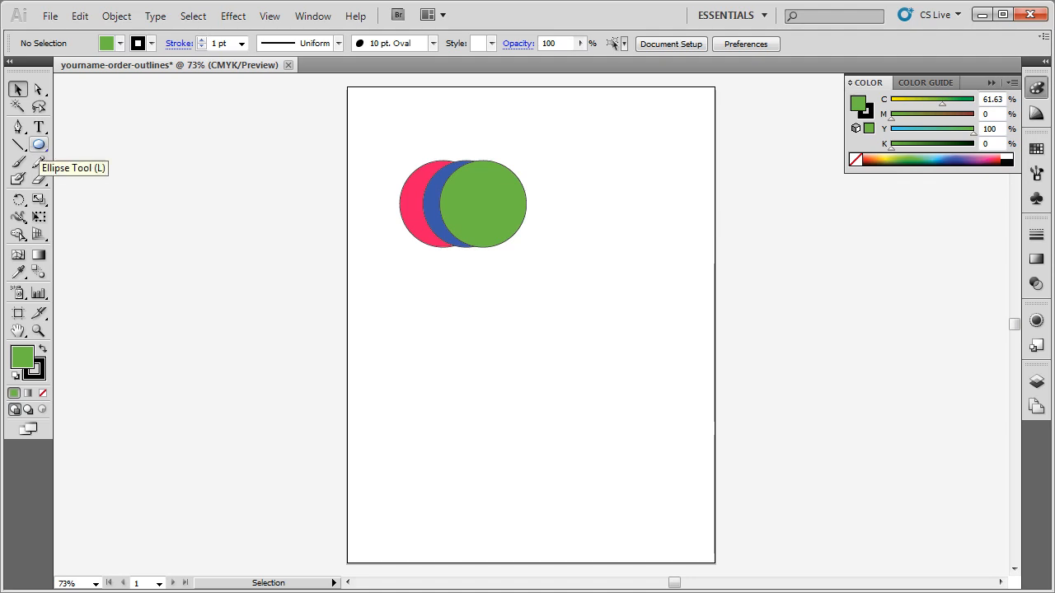
Draw a small ellipse inside the green circle, fill it with purple (C 44.71, M 80.39, Y 0, K 0) and deselect it.
left_click(39, 144)
left_click_drag(466, 200, 504, 232)
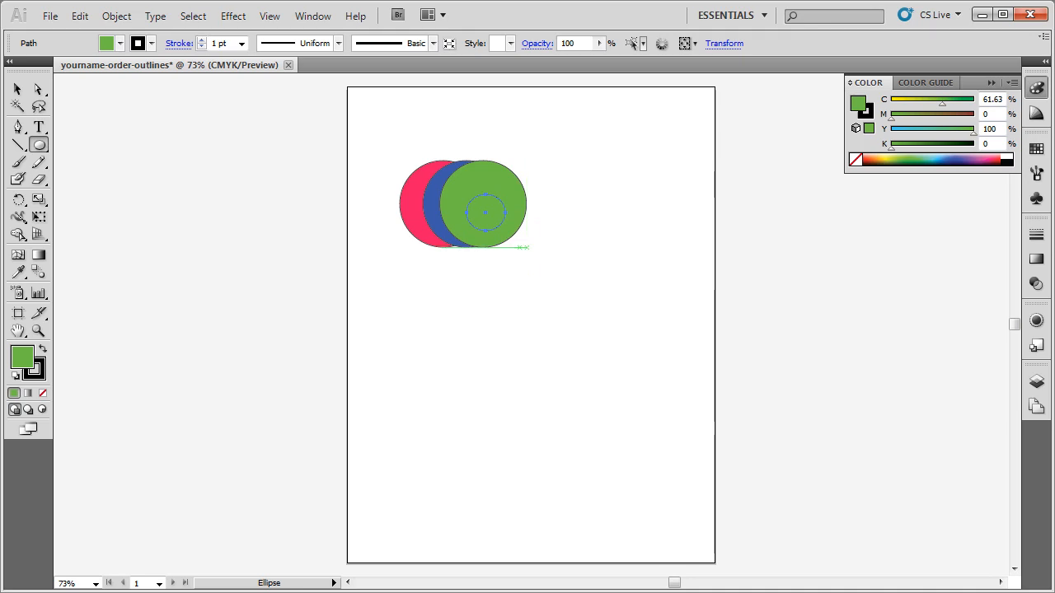
left_click(17, 89)
key("ctrl+shift+a")
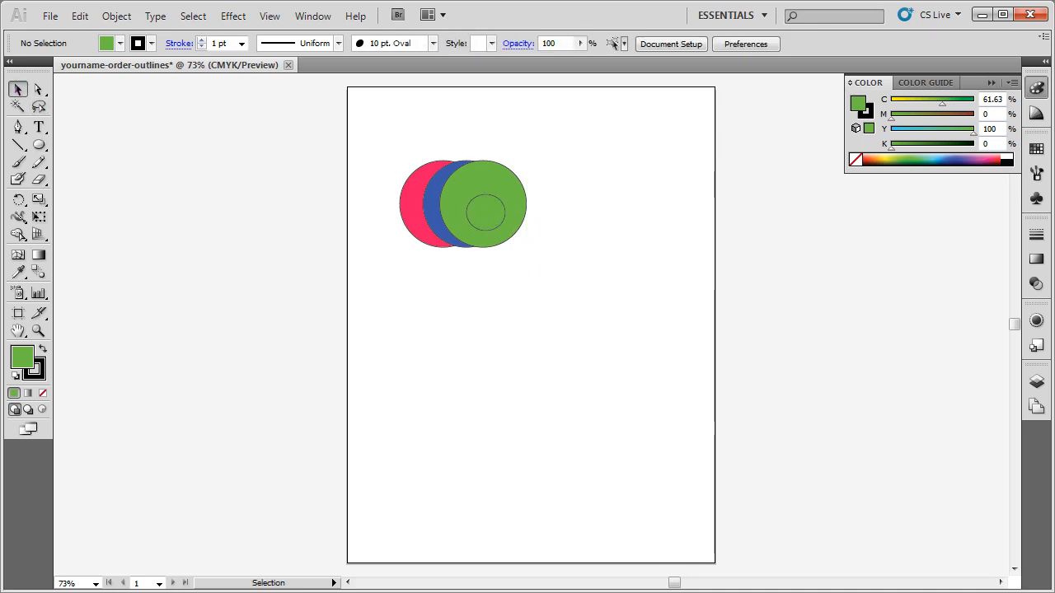
left_click(485, 213)
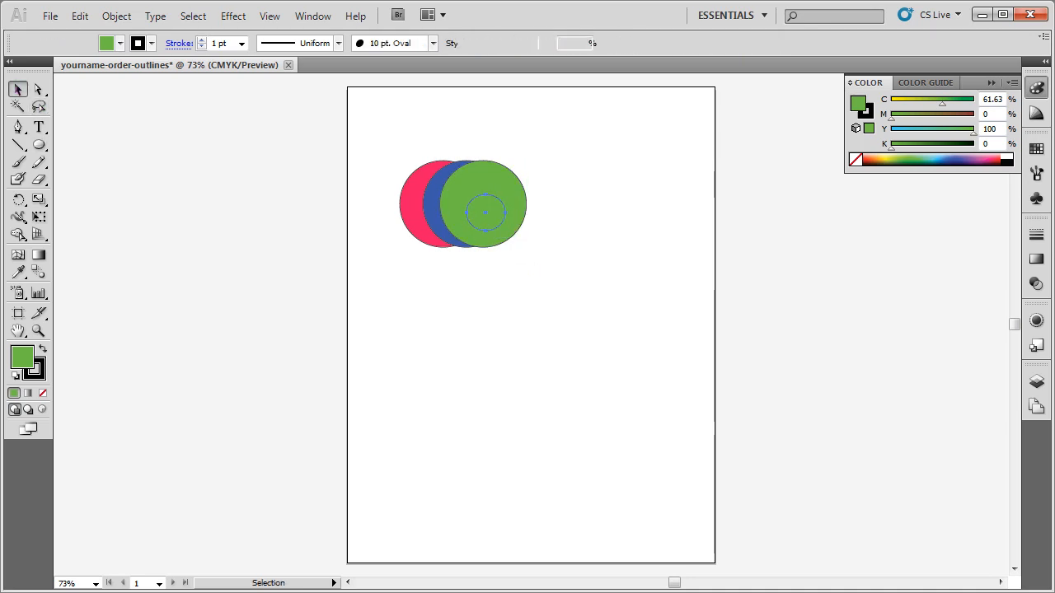
left_click(968, 159)
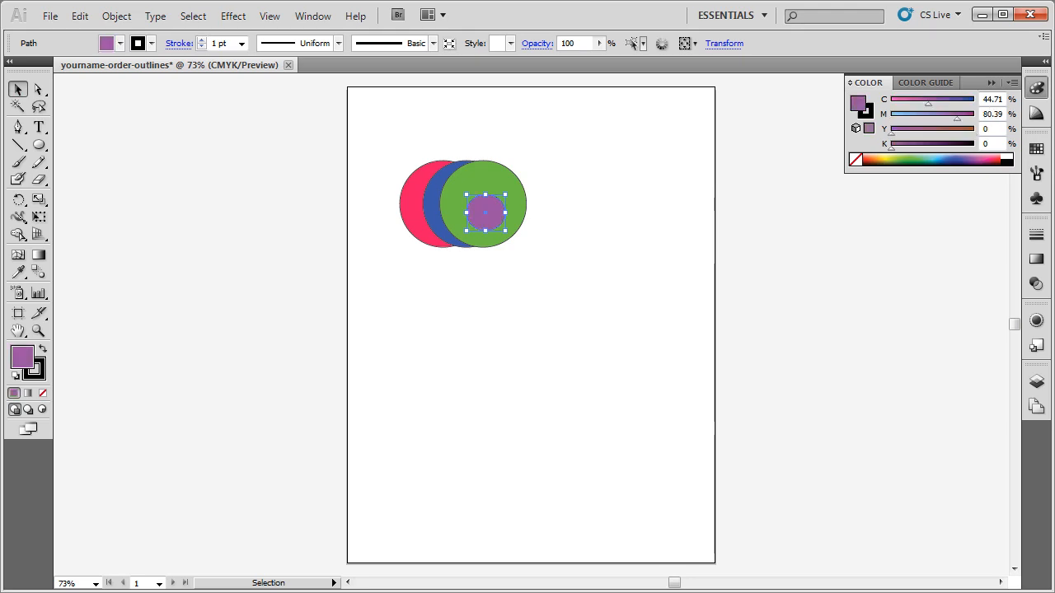
left_click(583, 259)
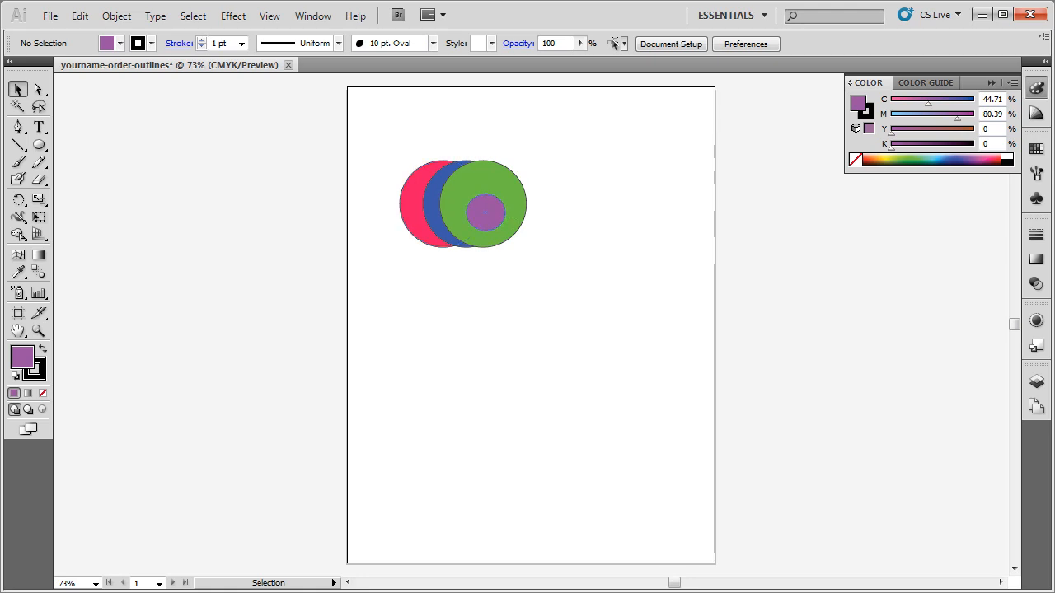
Send the small purple circle to the back, behind the large circles, and deselect it.
left_click(499, 217)
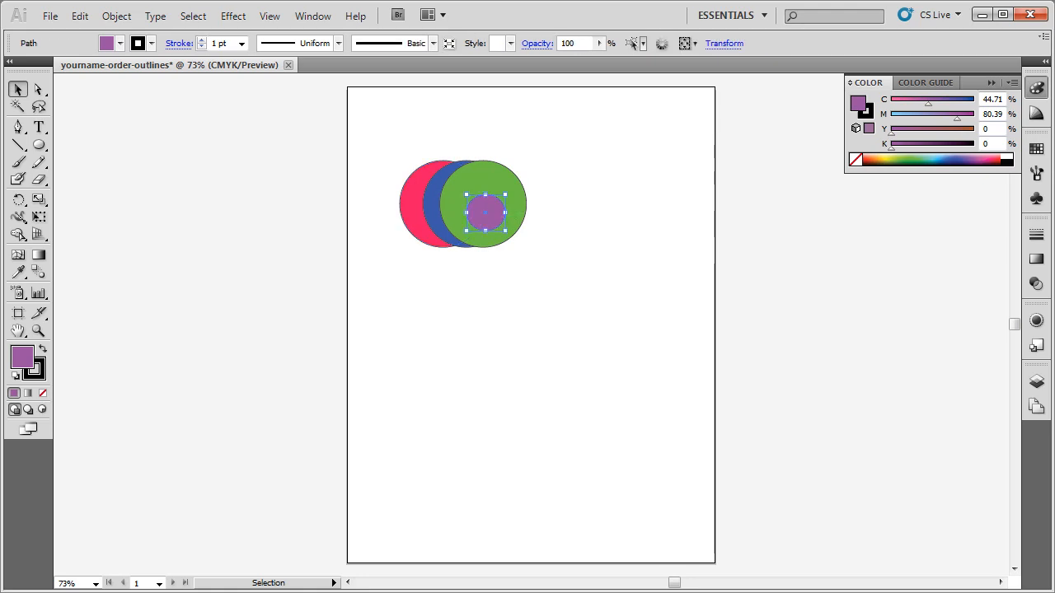
right_click(497, 216)
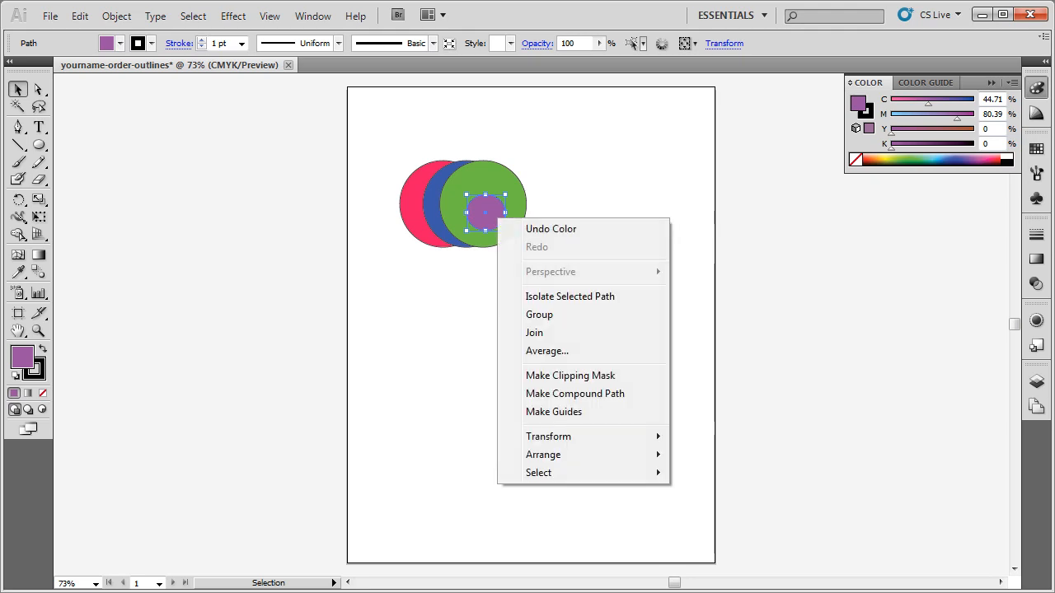
mouse_move(569, 455)
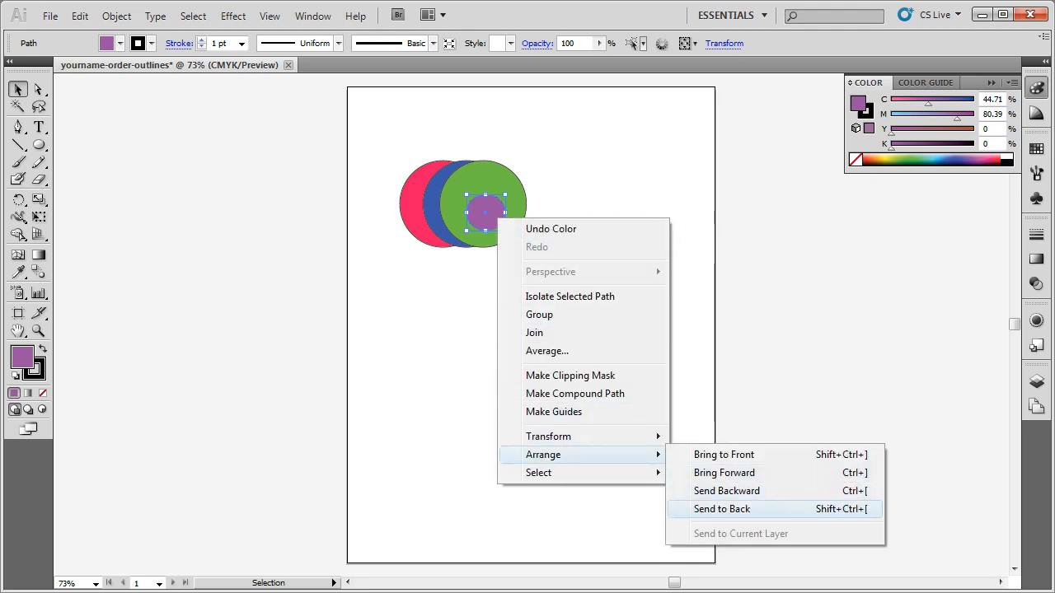
left_click(722, 508)
key("shift+ctrl+a")
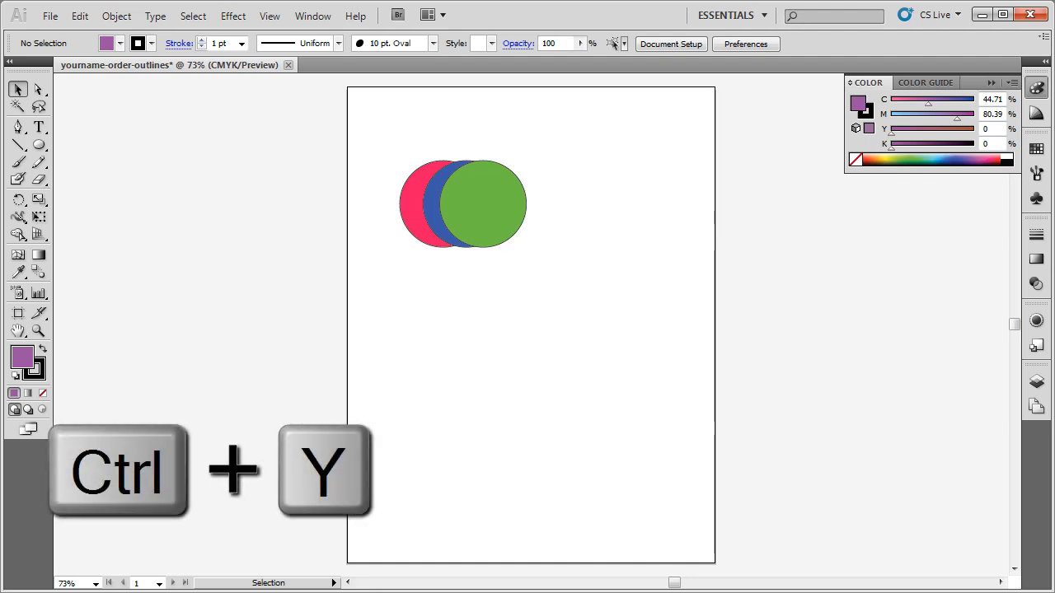
Display the artwork in Outline mode and bring the hidden small circle to the front of the stack.
key("a")
key("ctrl+y")
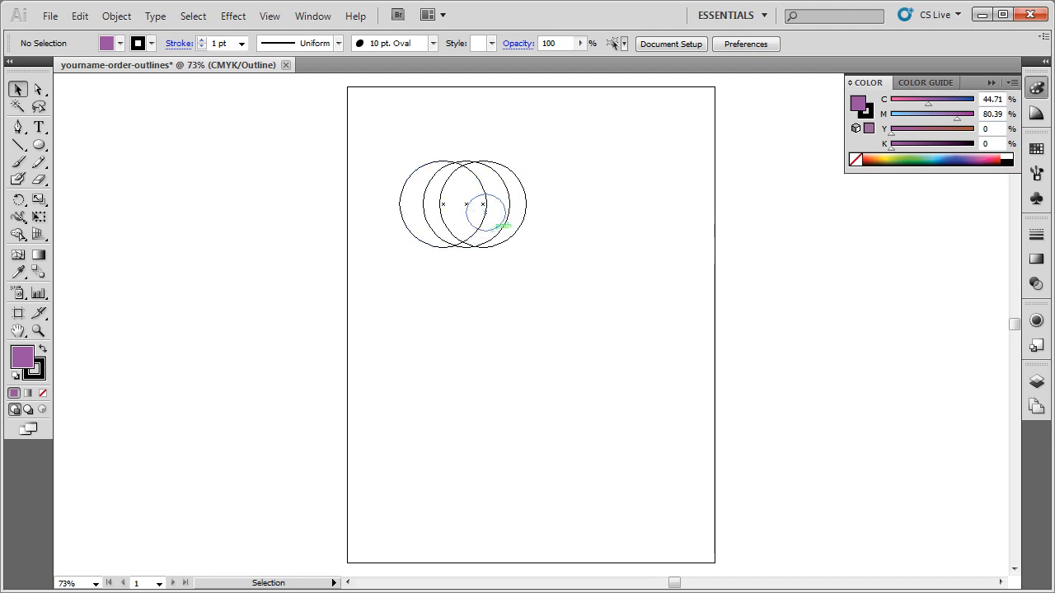
left_click(485, 230)
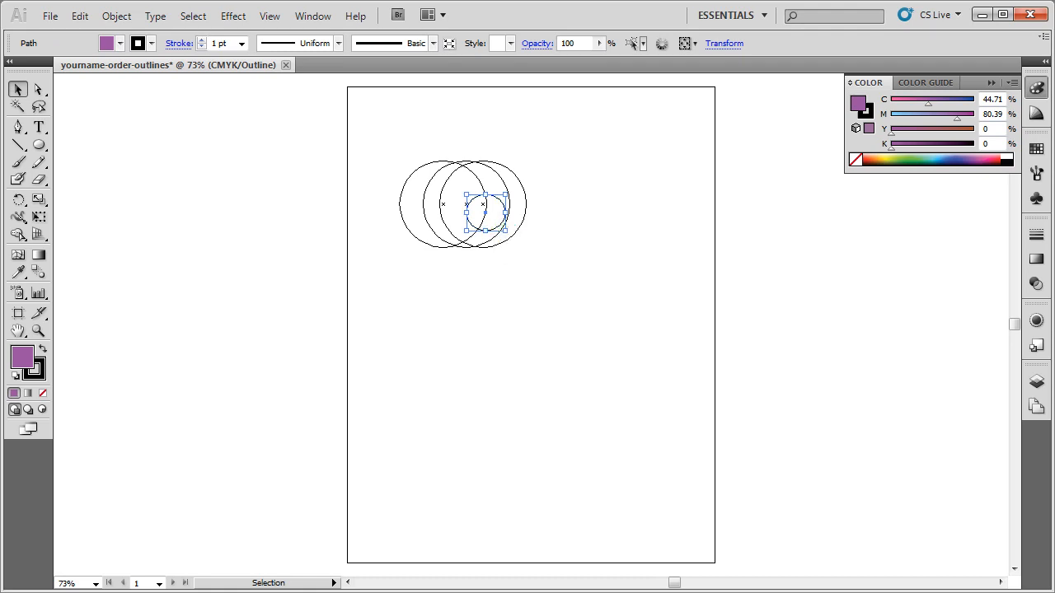
right_click(495, 220)
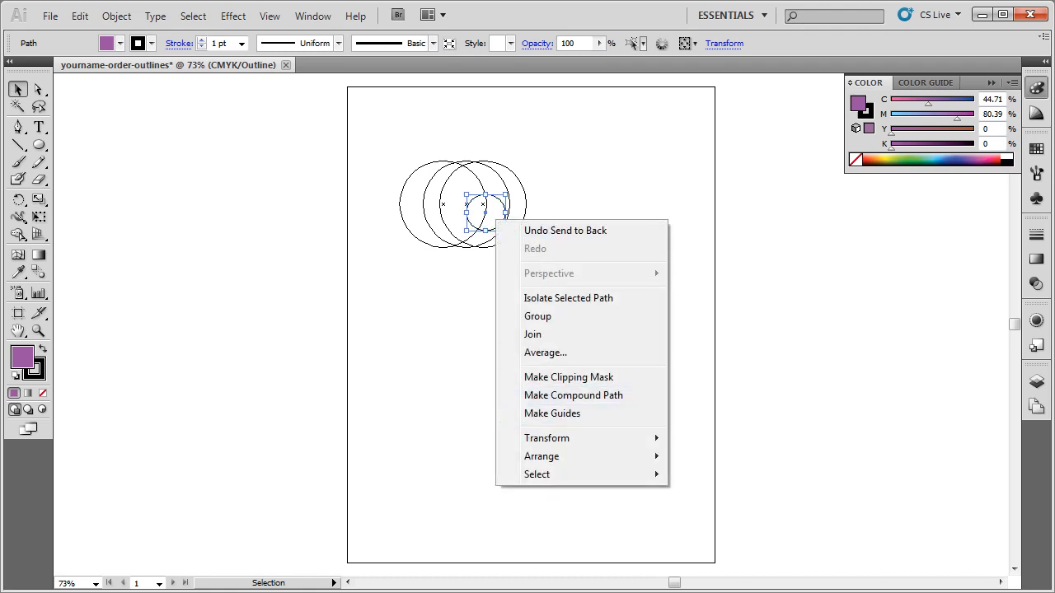
mouse_move(577, 455)
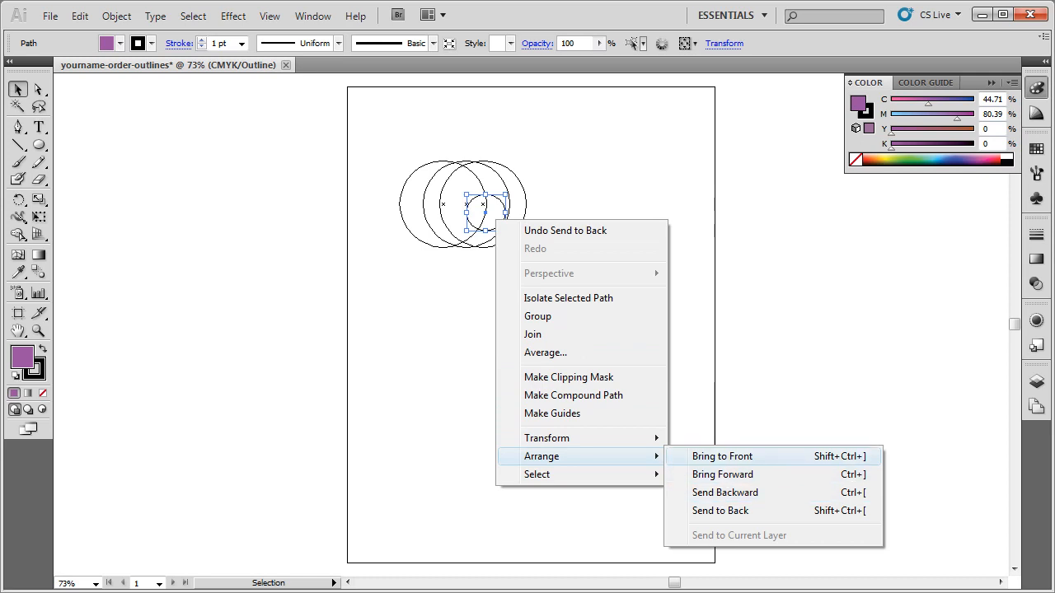
left_click(722, 456)
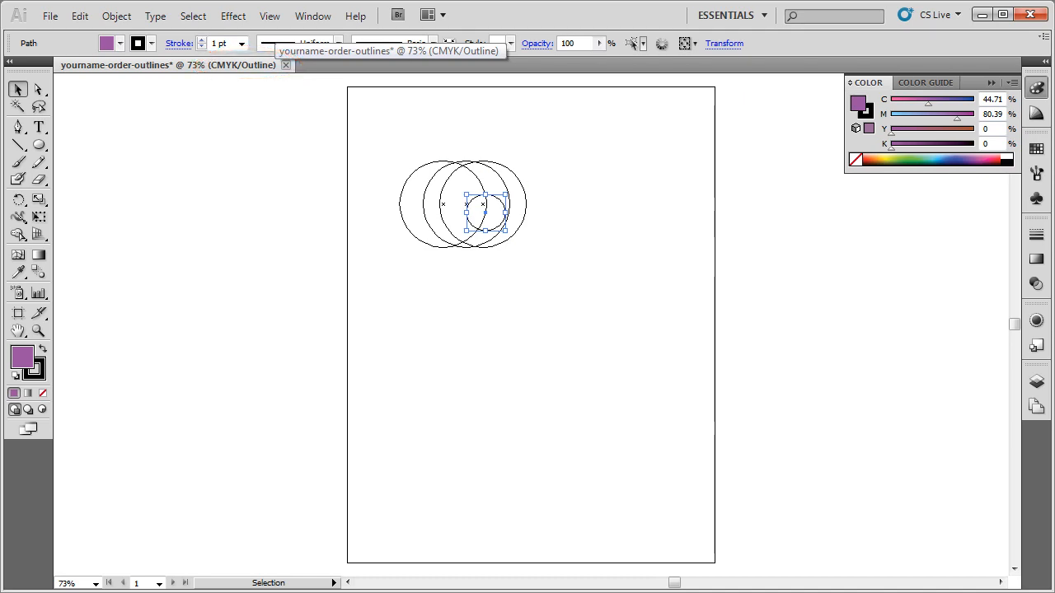
Return the artwork to Preview mode and deselect the small purple circle.
key("a")
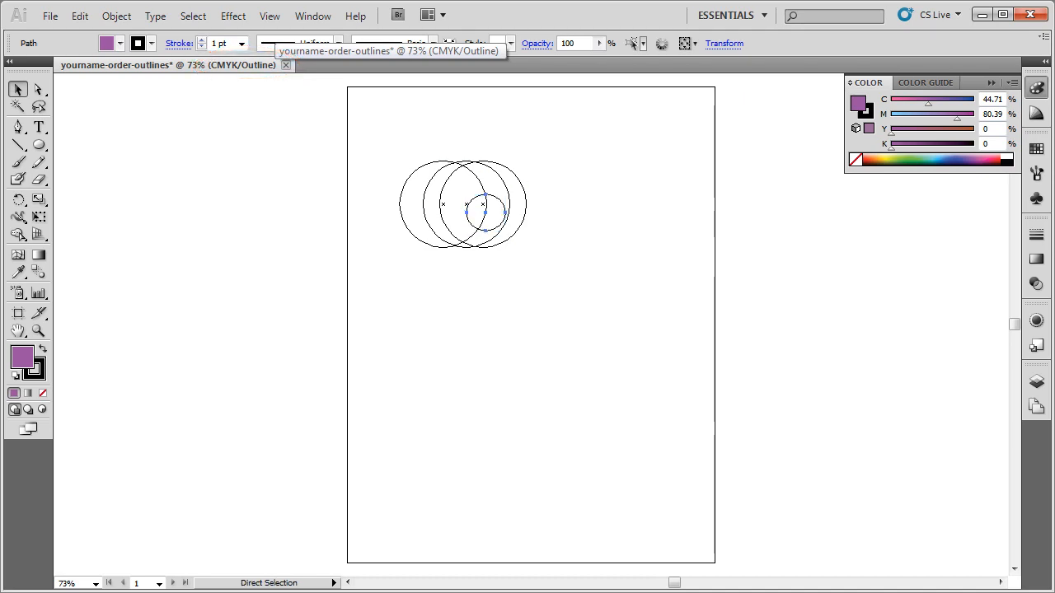
key("ctrl+y")
key("v")
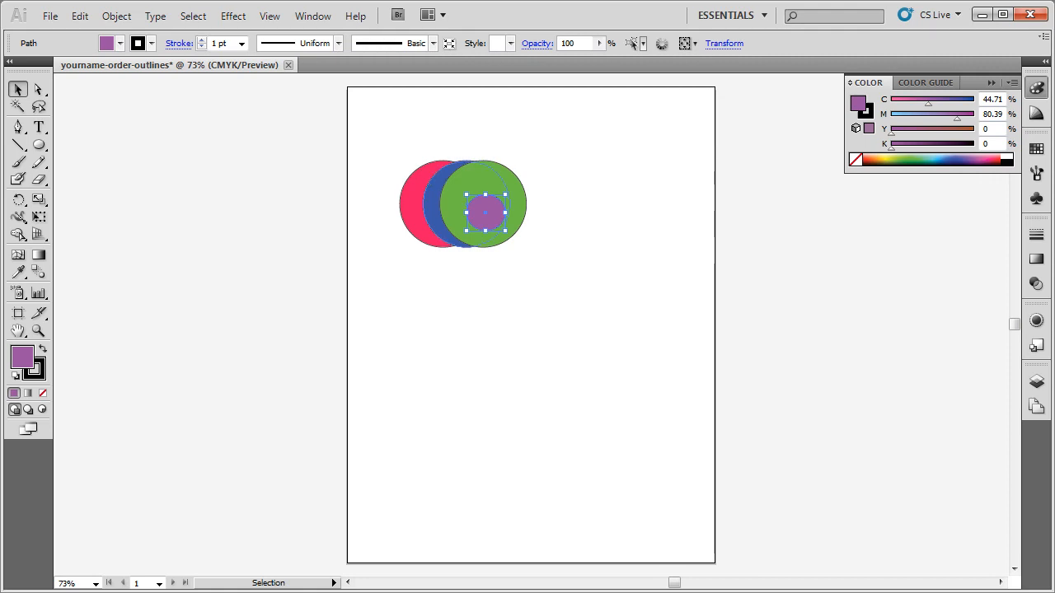
key("ctrl+shift+a")
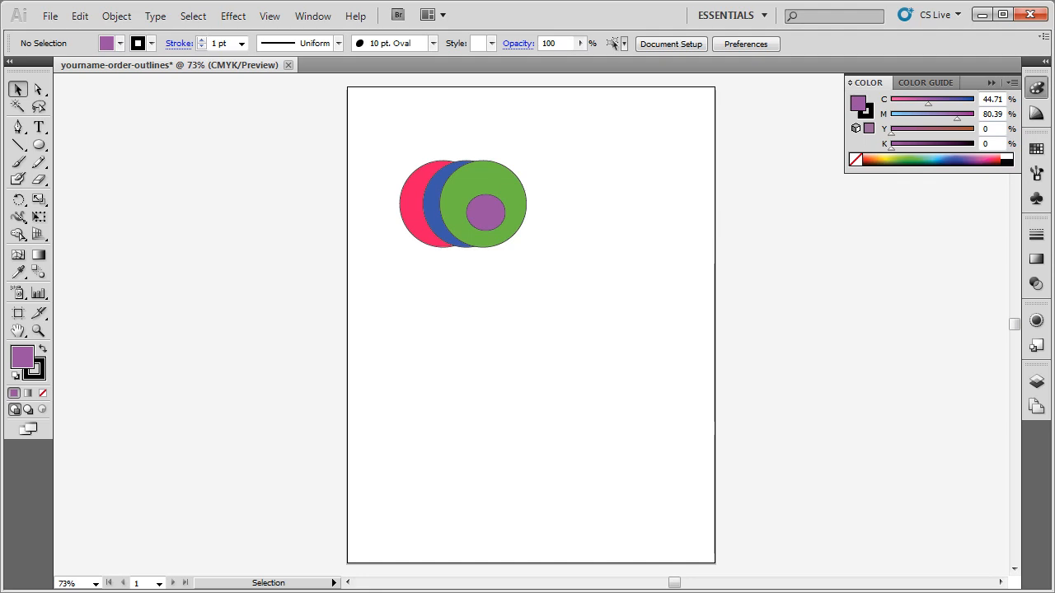
Move the small purple circle away to the lower right of the large circles, and undo that move.
left_click_drag(484, 213, 644, 295)
key("ctrl+z")
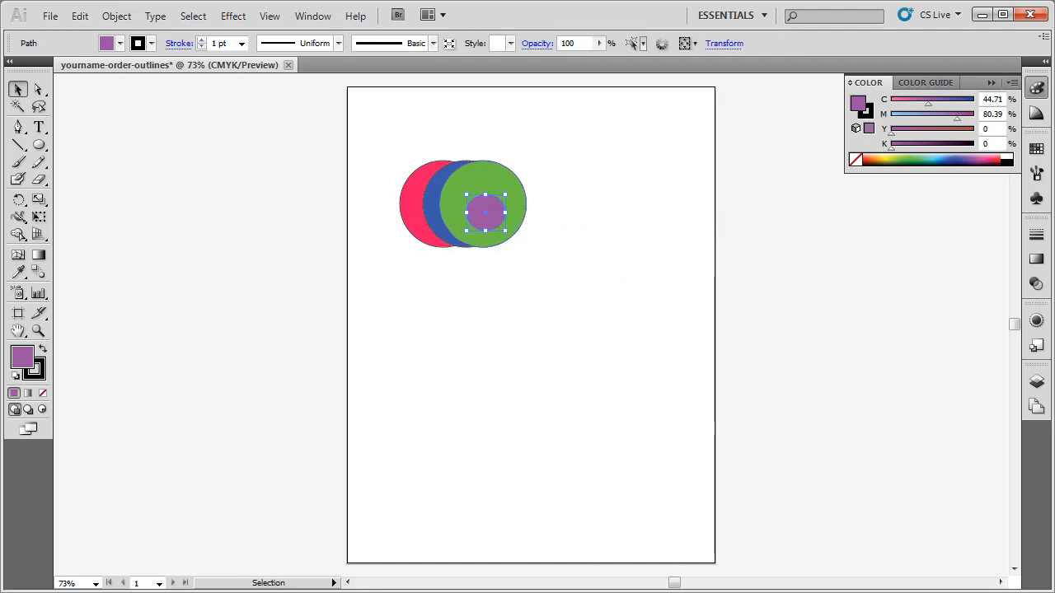
Switch the artwork to Outline mode and back to Preview mode.
key("ctrl+y")
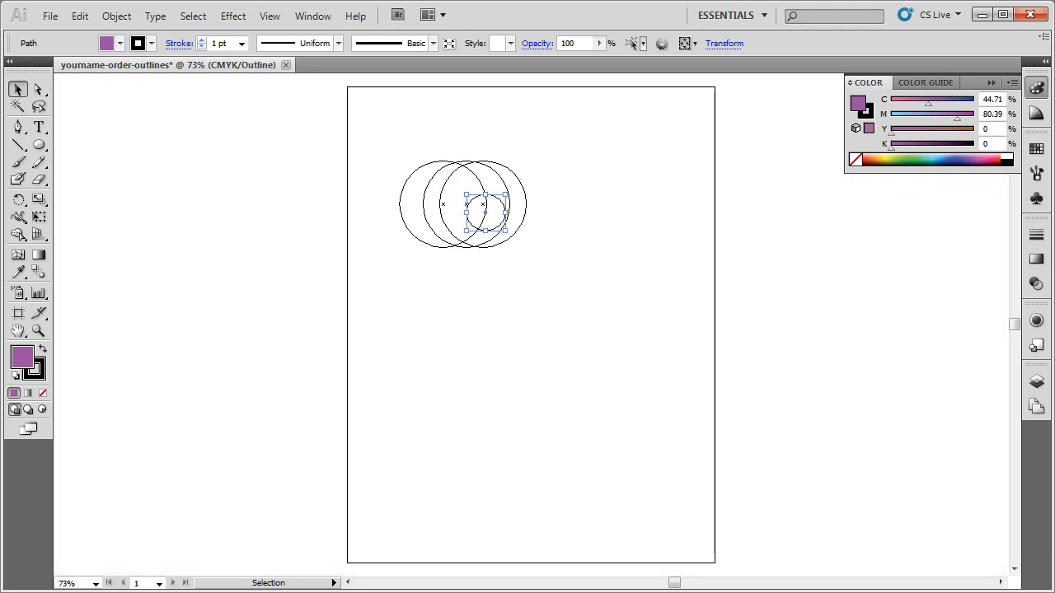
key("a")
key("ctrl+y")
key("v")
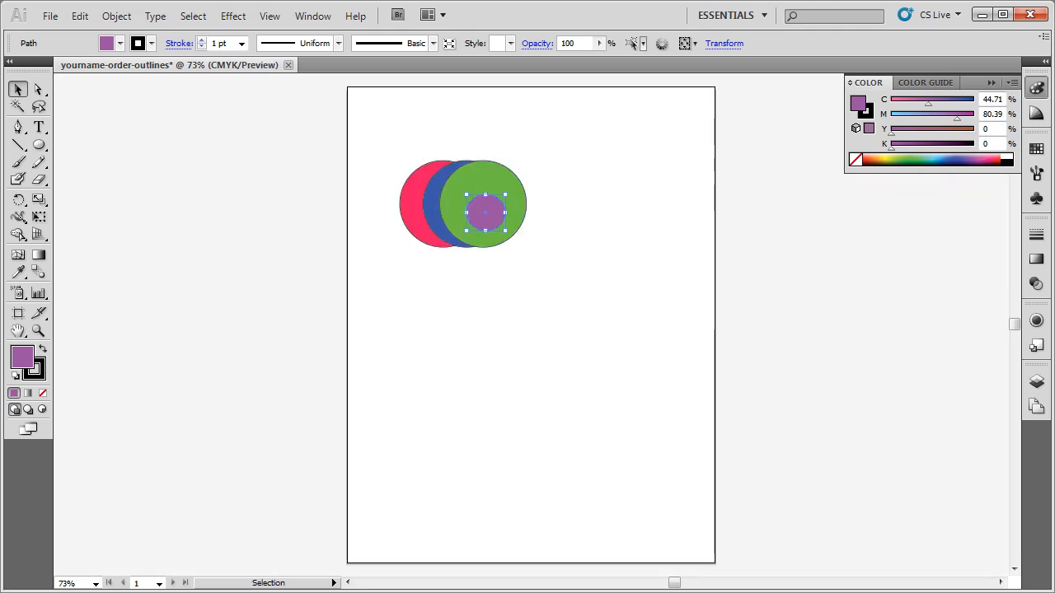
Look up the Redo command and redo the small purple circle's move away from the large circles.
key("alt+e")
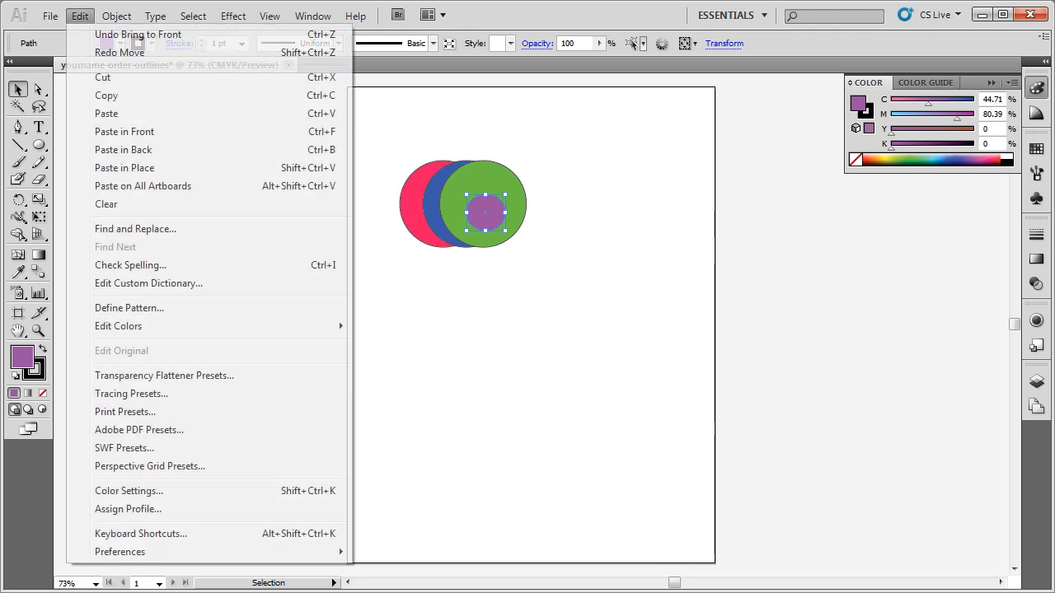
key("Down")
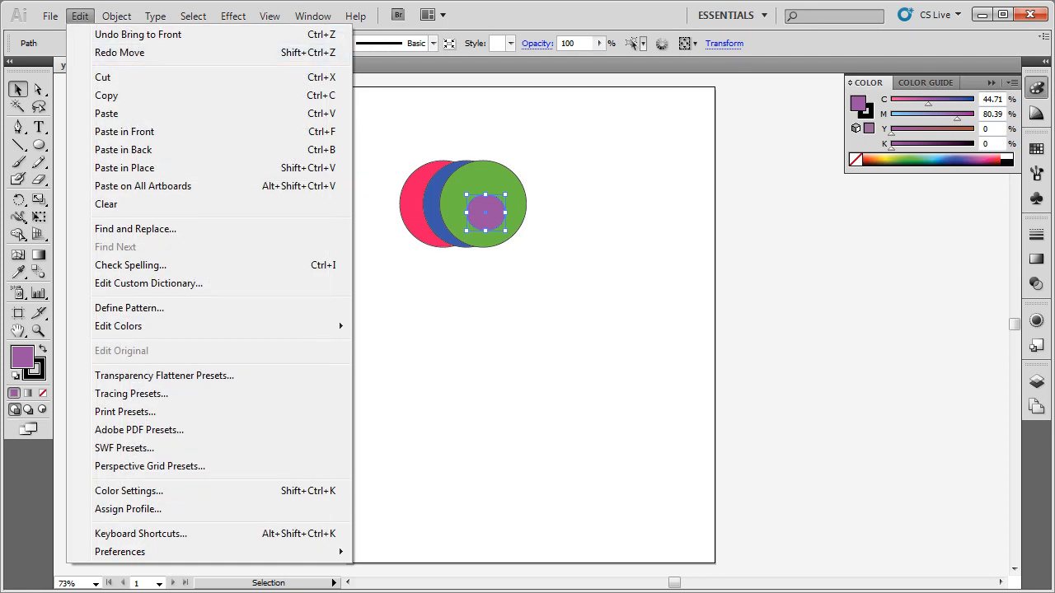
key("Escape")
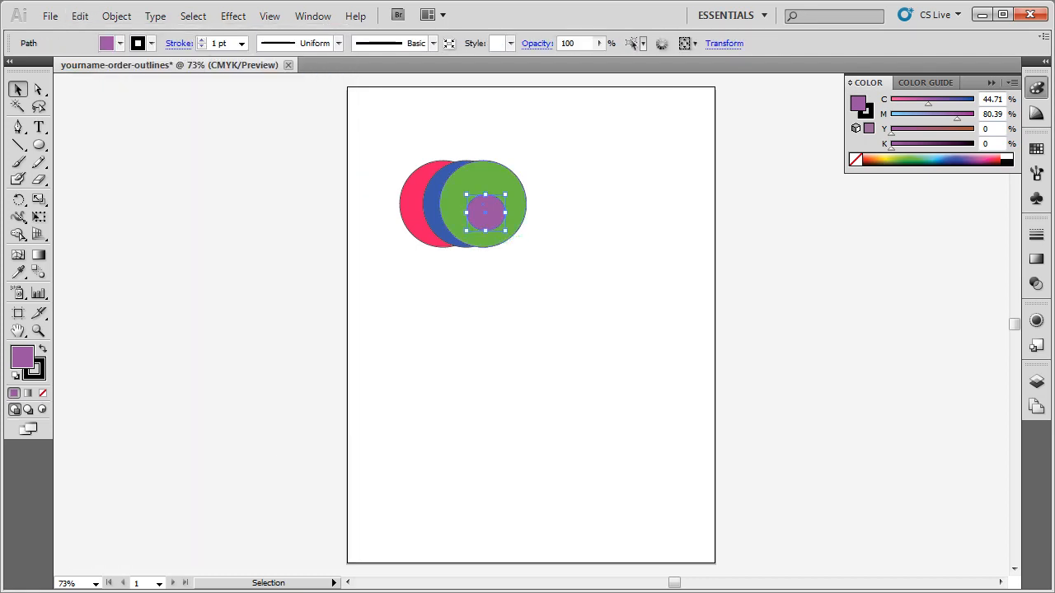
key("ctrl+shift+z")
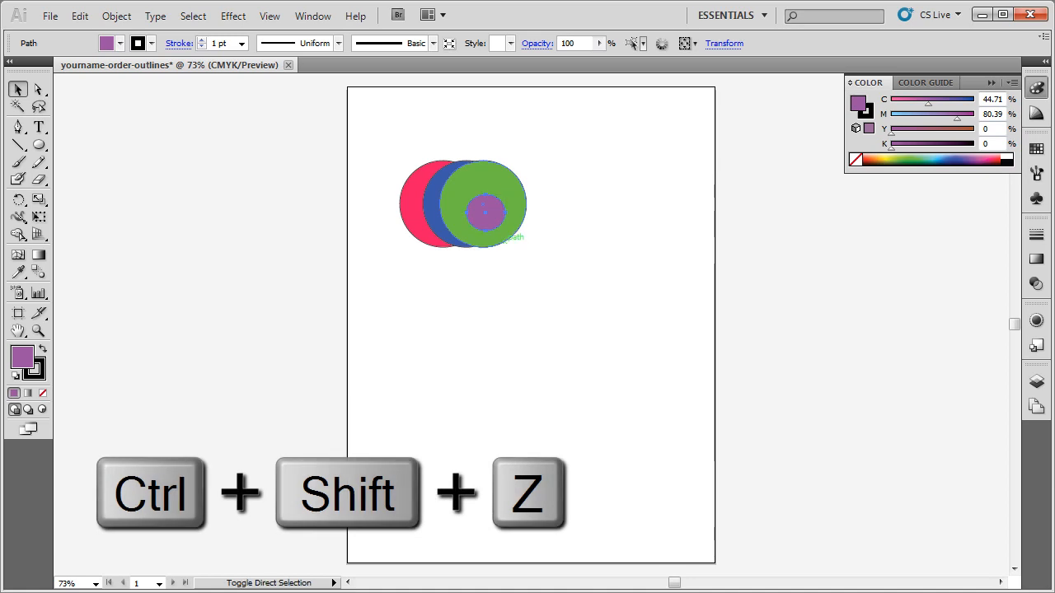
key("ctrl+shift+z")
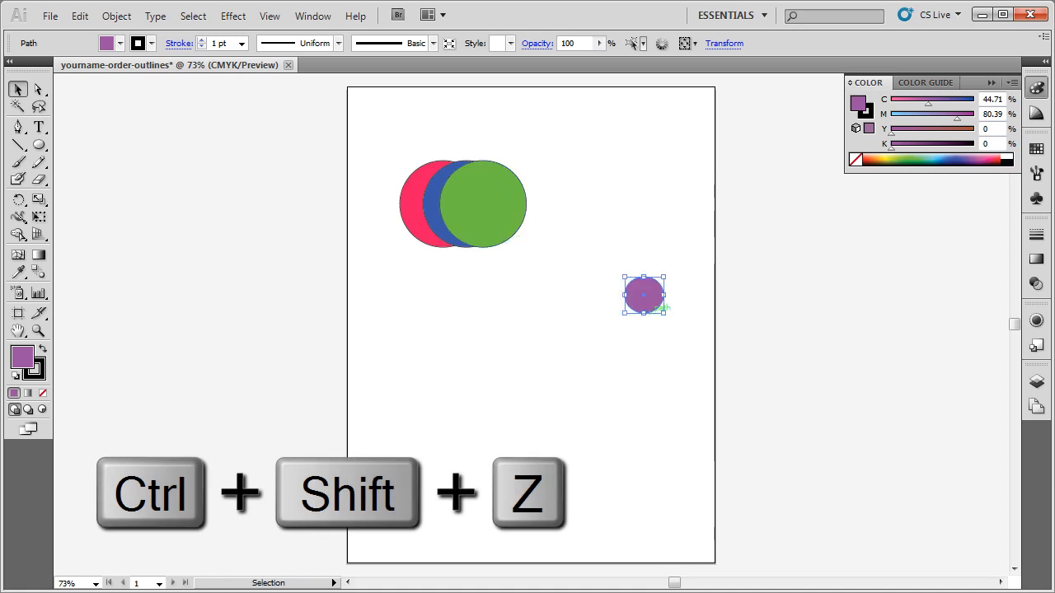